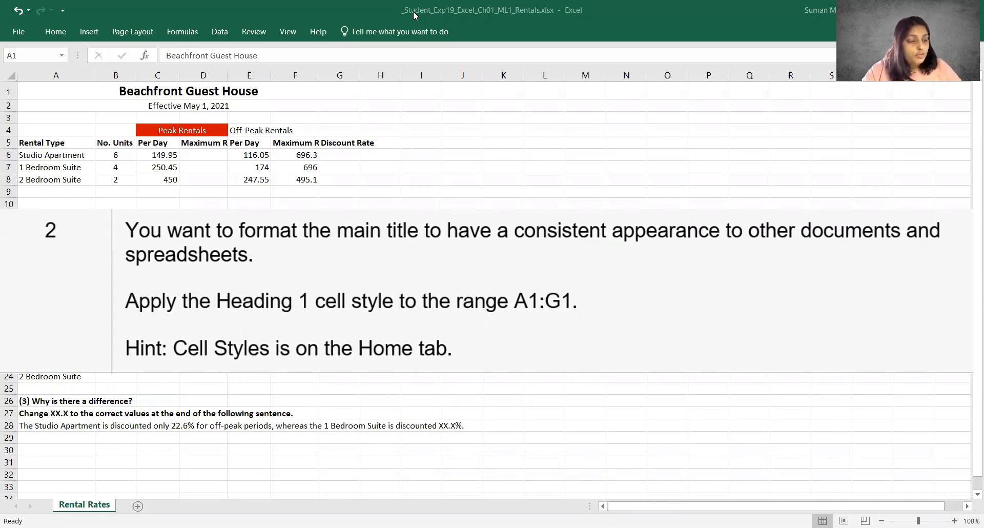
{"action": "left_click", "coordinate": [414, 16]}
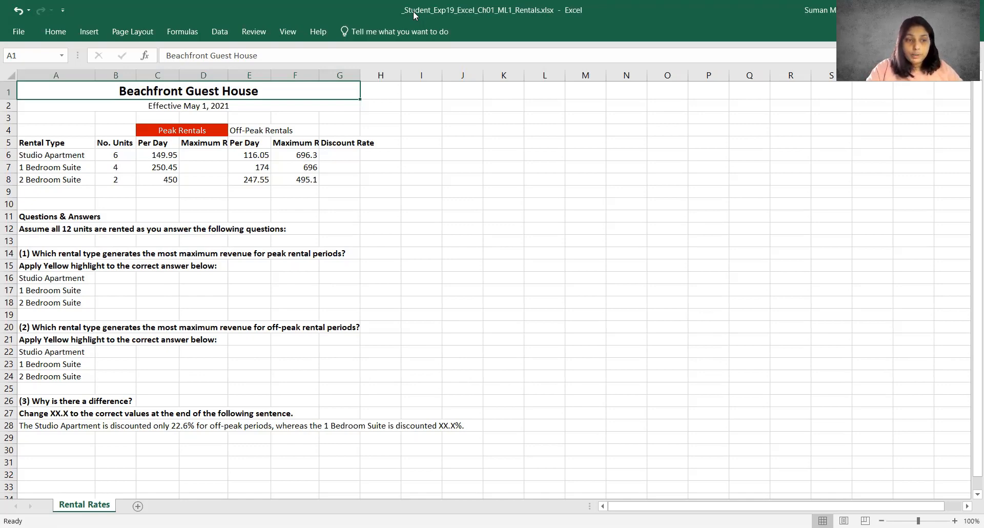
{"action": "left_click", "coordinate": [512, 336]}
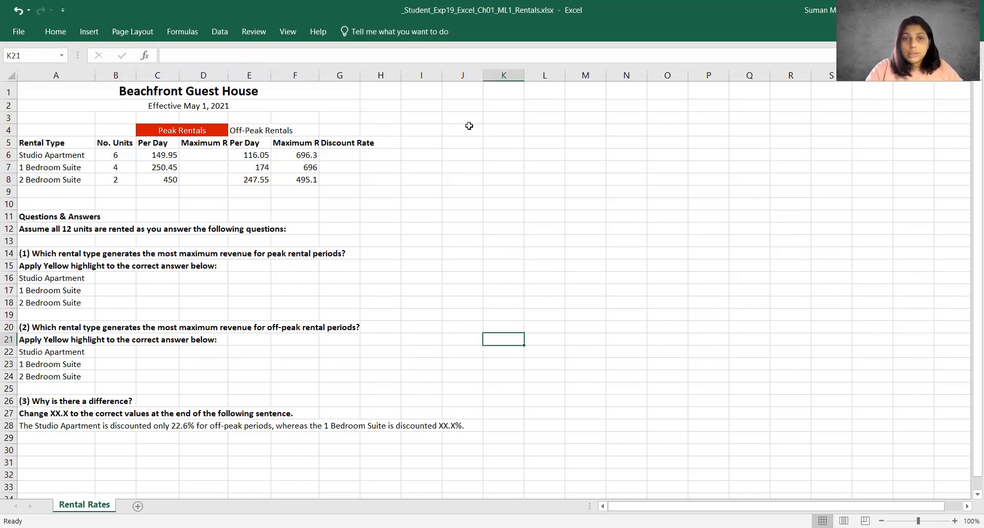
{"action": "left_click", "coordinate": [447, 177]}
{"action": "left_click", "coordinate": [370, 150]}
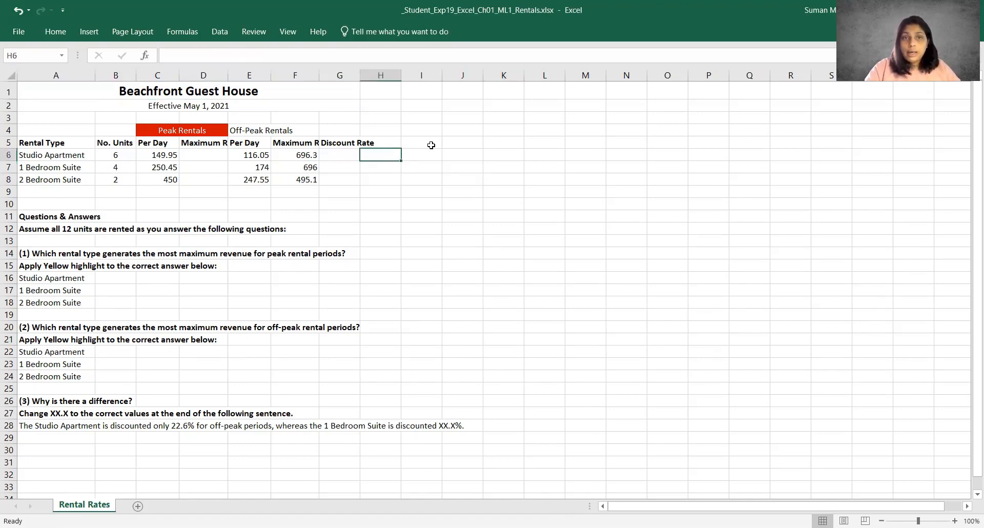
{"action": "left_click", "coordinate": [505, 162]}
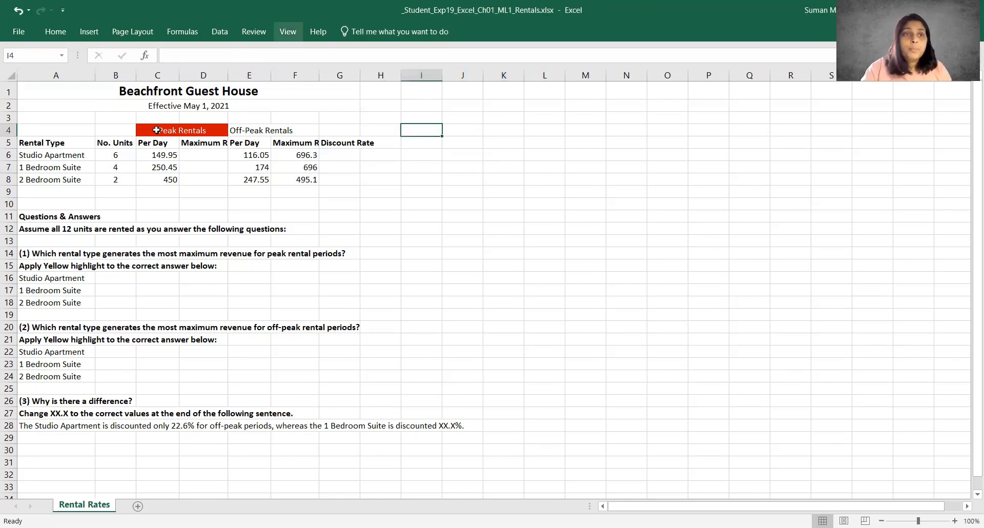
Step: Apply the Heading 1 cell style to the main title in A1:G1
{"action": "left_click", "coordinate": [33, 91]}
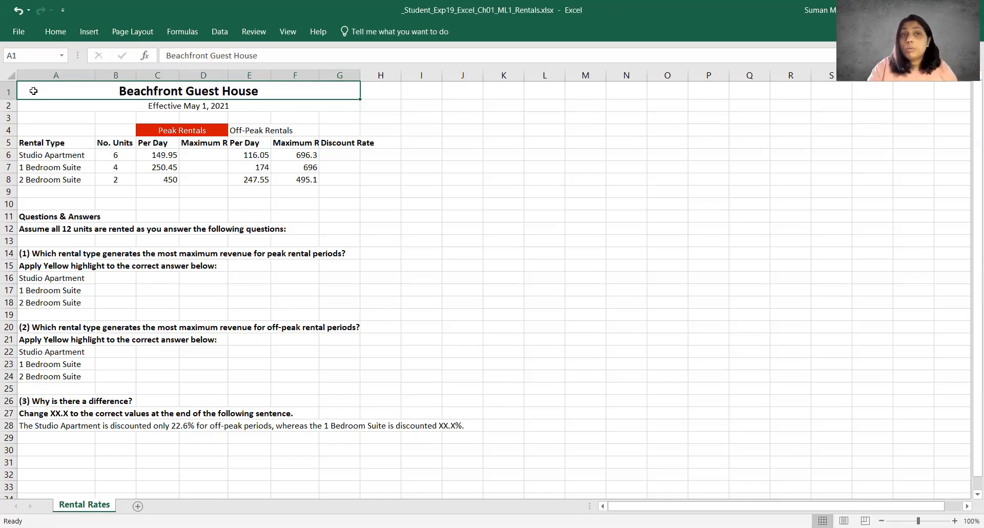
{"action": "left_click", "coordinate": [56, 32]}
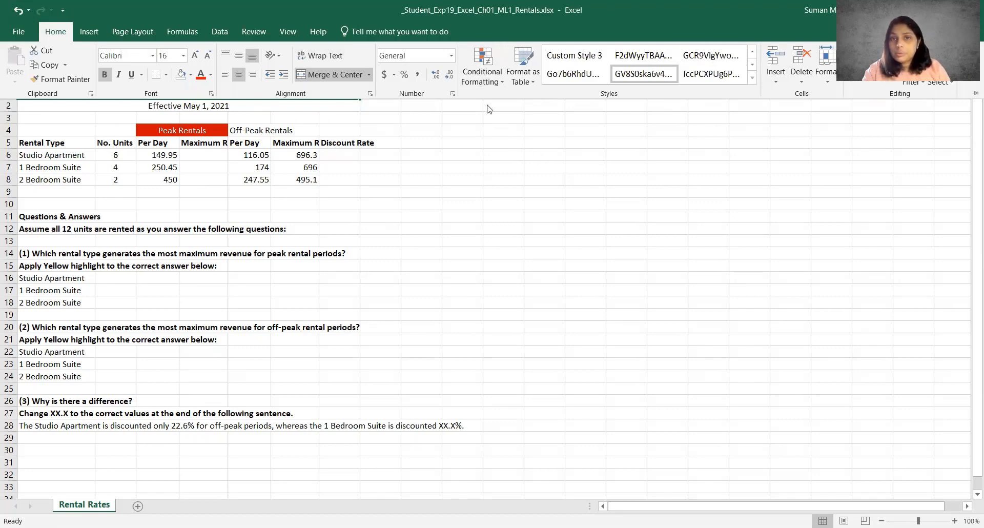
{"action": "left_click", "coordinate": [752, 78]}
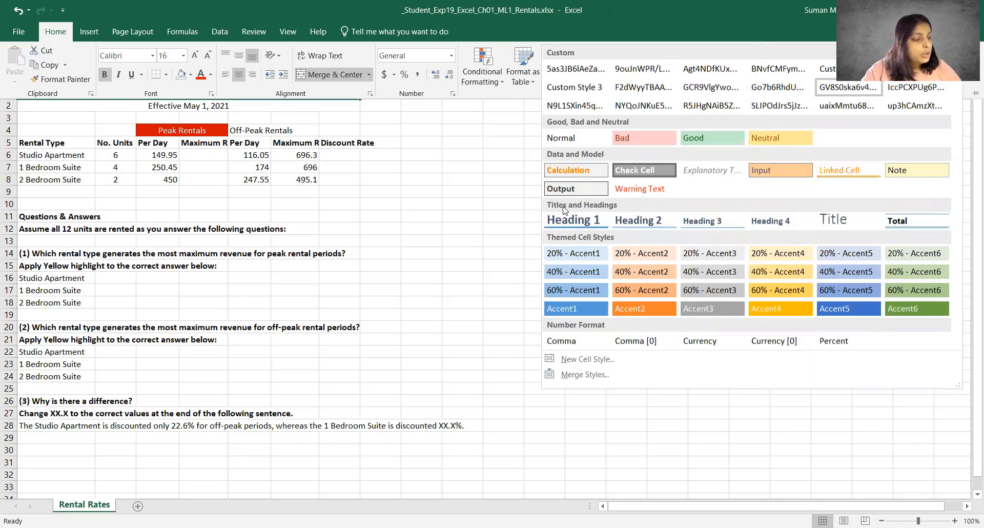
{"action": "left_click", "coordinate": [588, 225]}
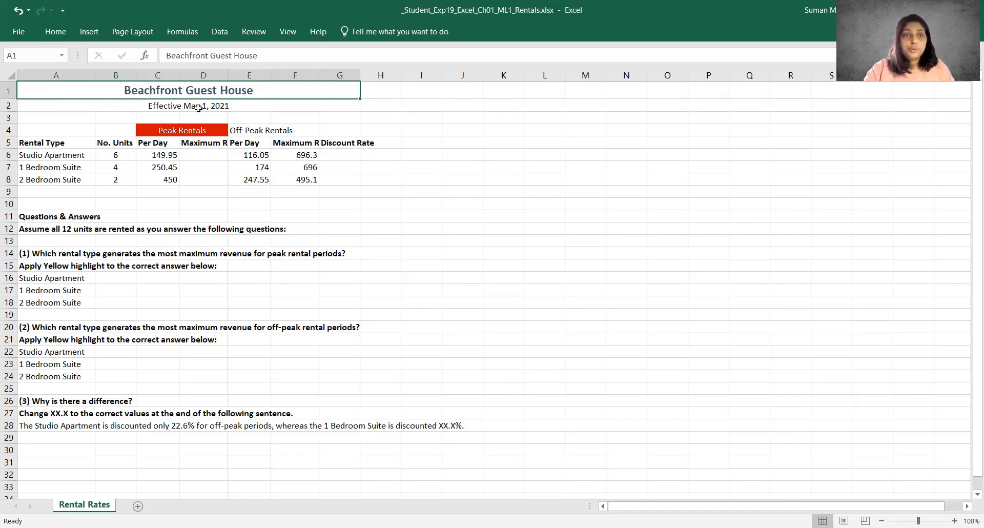
Step: Apply the 20% - Accent1 cell style to the effective-date subtitle in row 2
{"action": "left_click", "coordinate": [198, 107]}
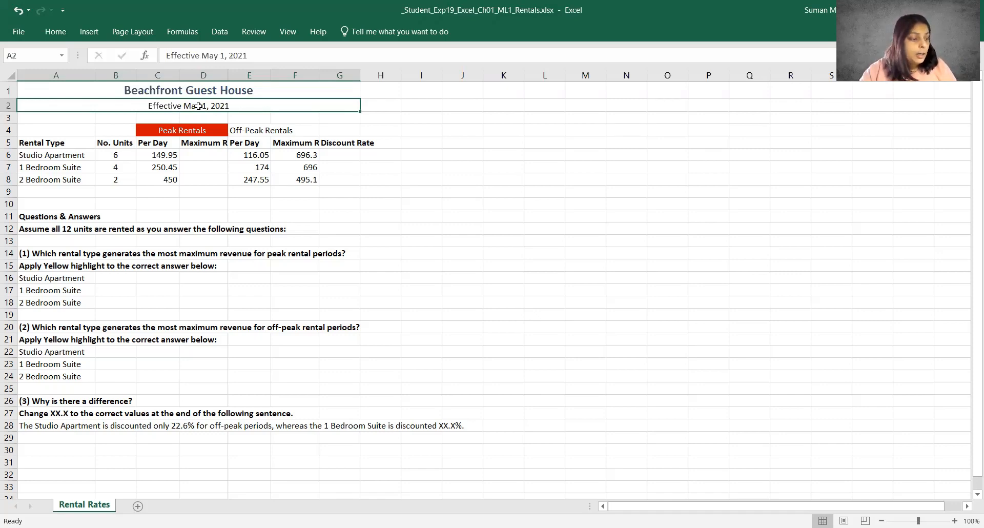
{"action": "left_click", "coordinate": [63, 33]}
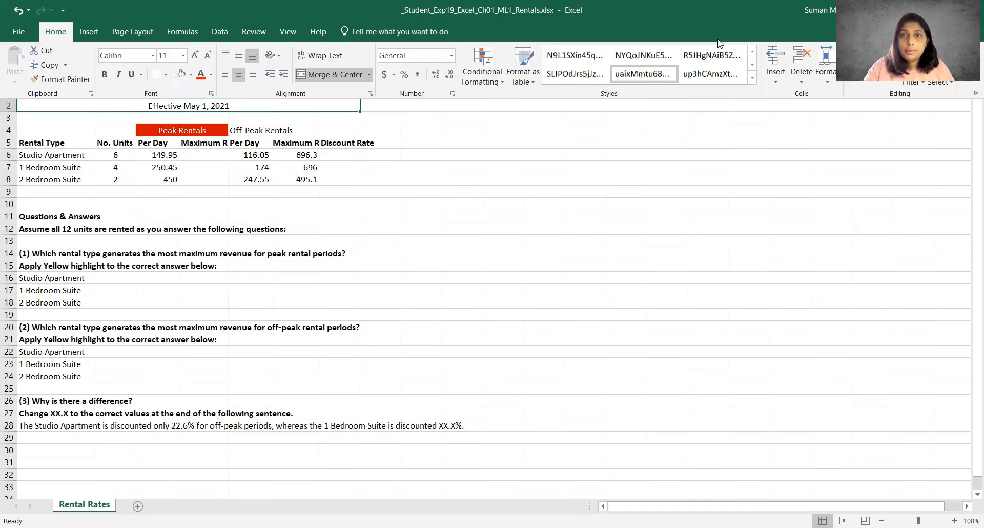
{"action": "left_click", "coordinate": [752, 78]}
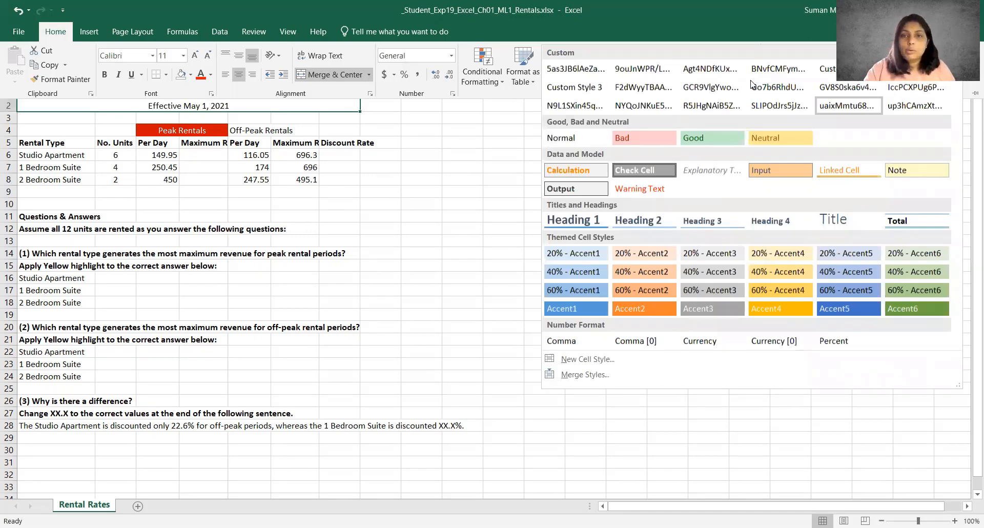
{"action": "left_click", "coordinate": [587, 255]}
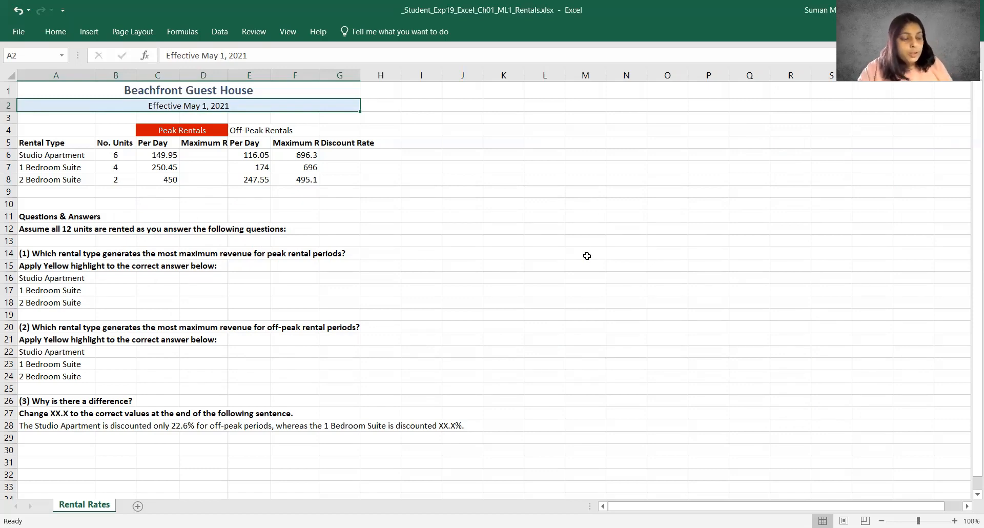
Step: Merge and center the Off-Peak Rentals heading across the range E4:G4
{"action": "left_click", "coordinate": [241, 129]}
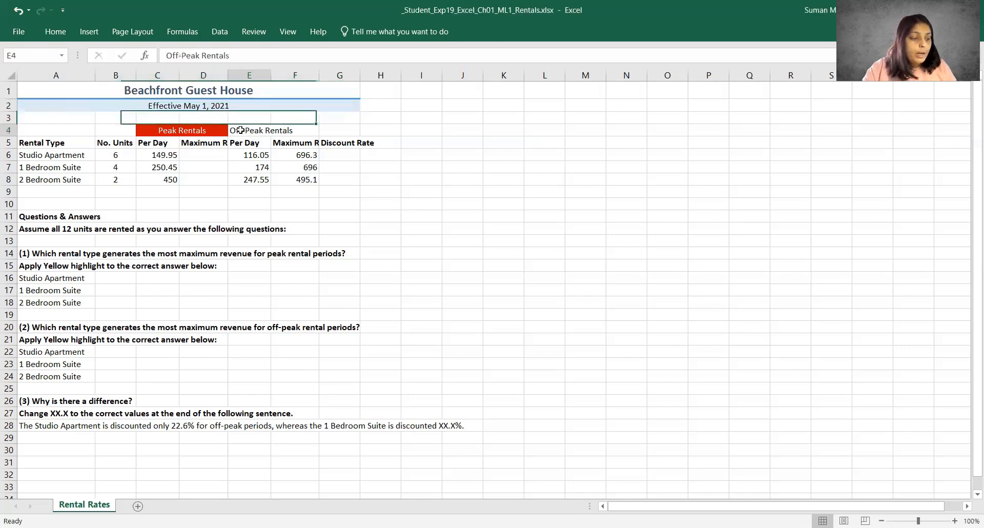
{"action": "left_click_drag", "start_coordinate": [250, 131], "coordinate": [291, 130]}
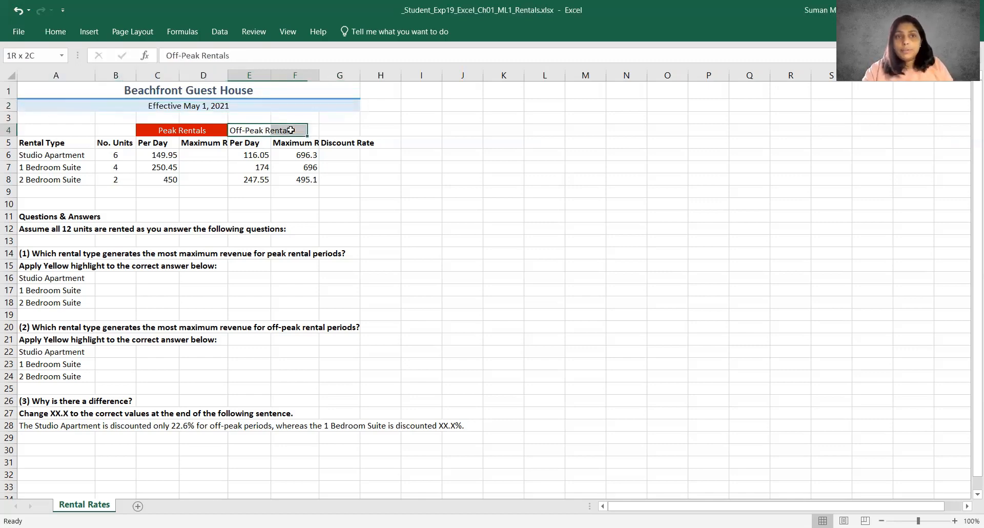
{"action": "left_click_drag", "start_coordinate": [291, 130], "coordinate": [339, 130]}
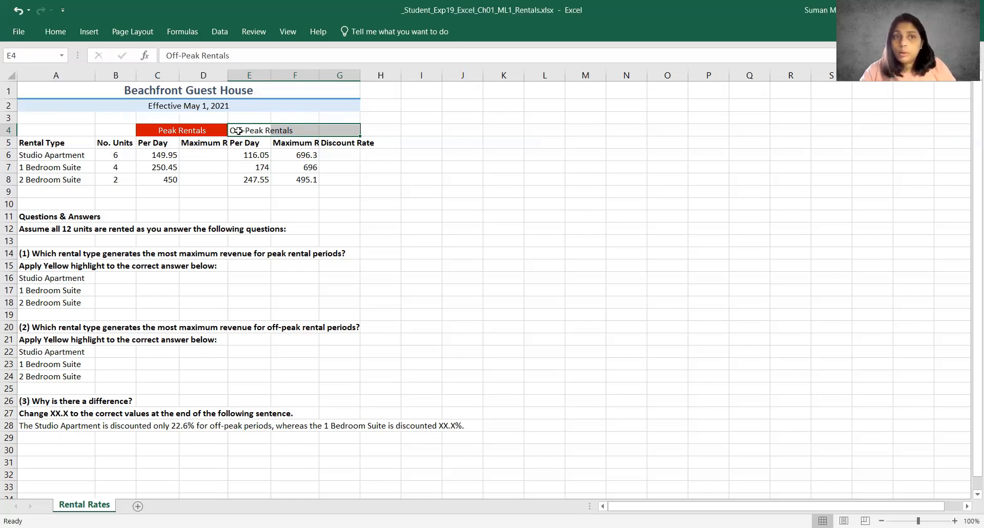
{"action": "left_click_drag", "start_coordinate": [254, 130], "coordinate": [328, 132]}
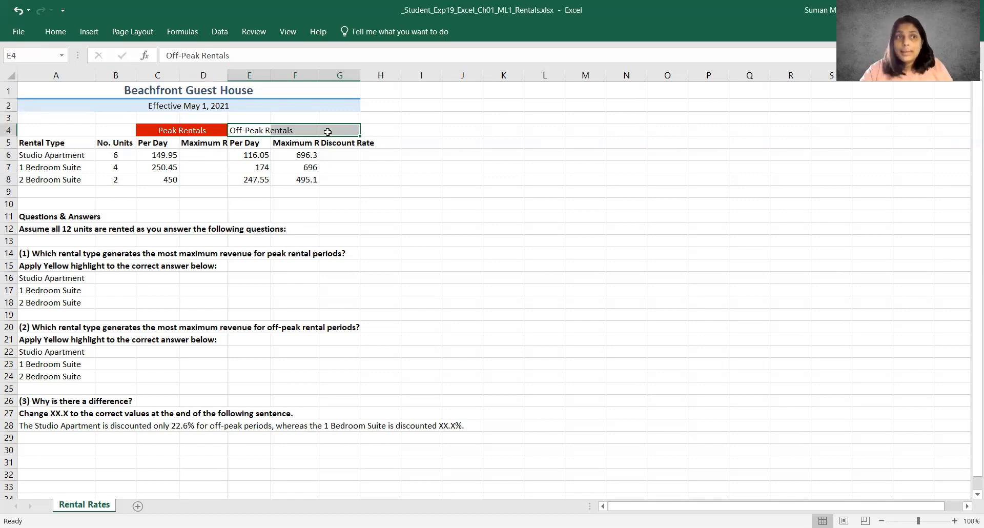
{"action": "left_click", "coordinate": [55, 31]}
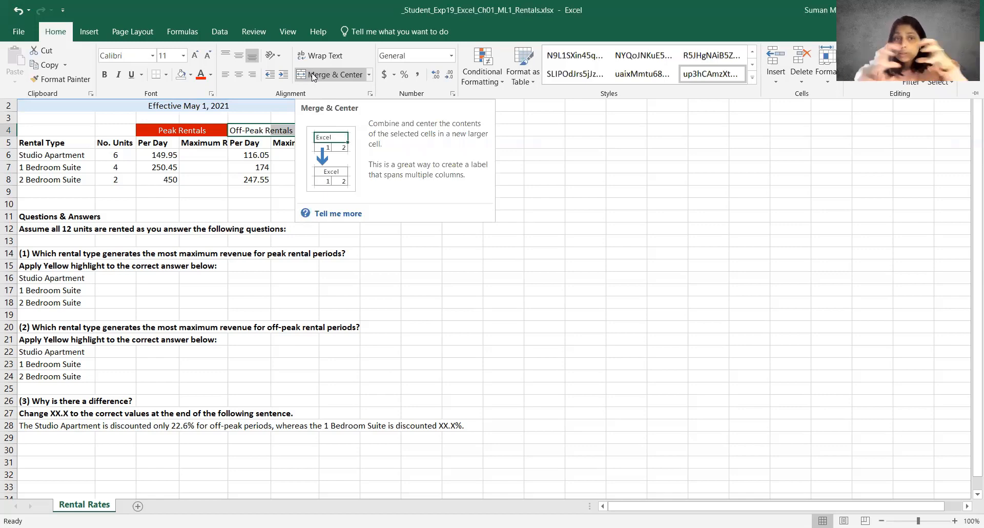
{"action": "left_click", "coordinate": [312, 77]}
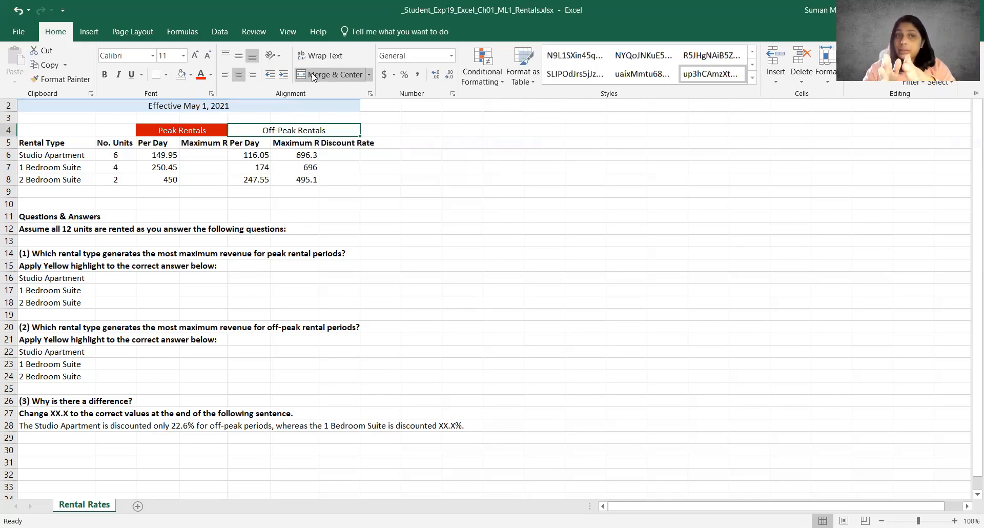
{"action": "left_click", "coordinate": [369, 76]}
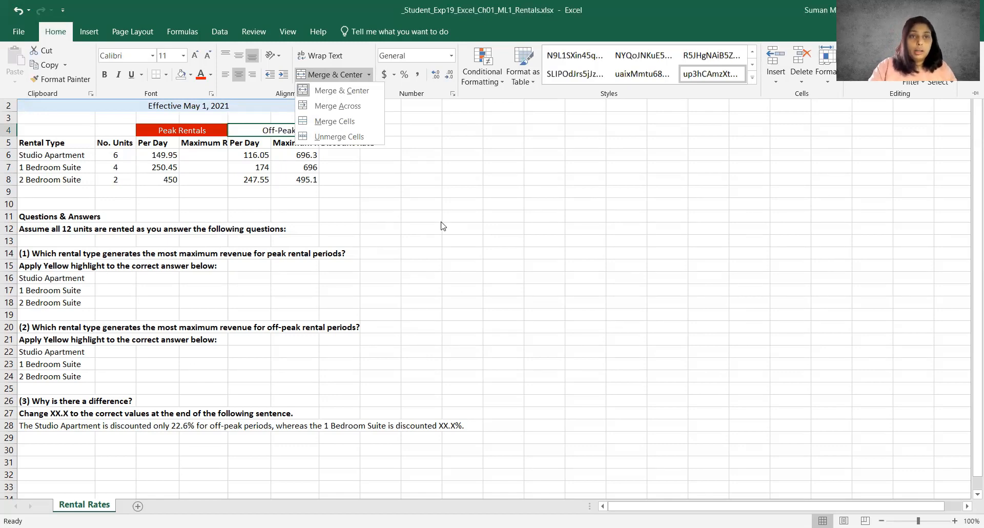
{"action": "left_click", "coordinate": [410, 139]}
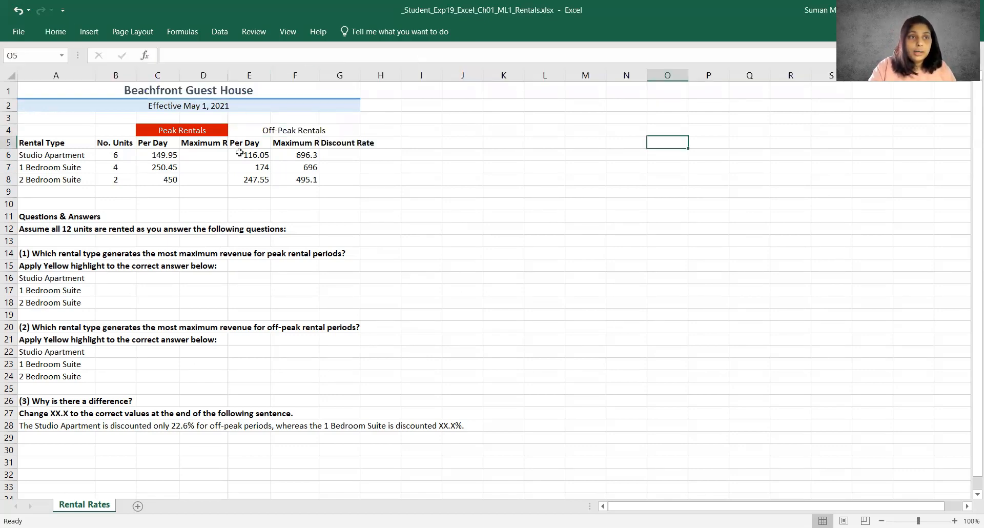
Step: Fill the merged Off-Peak Rentals heading cell with the standard Blue color
{"action": "left_click", "coordinate": [251, 130]}
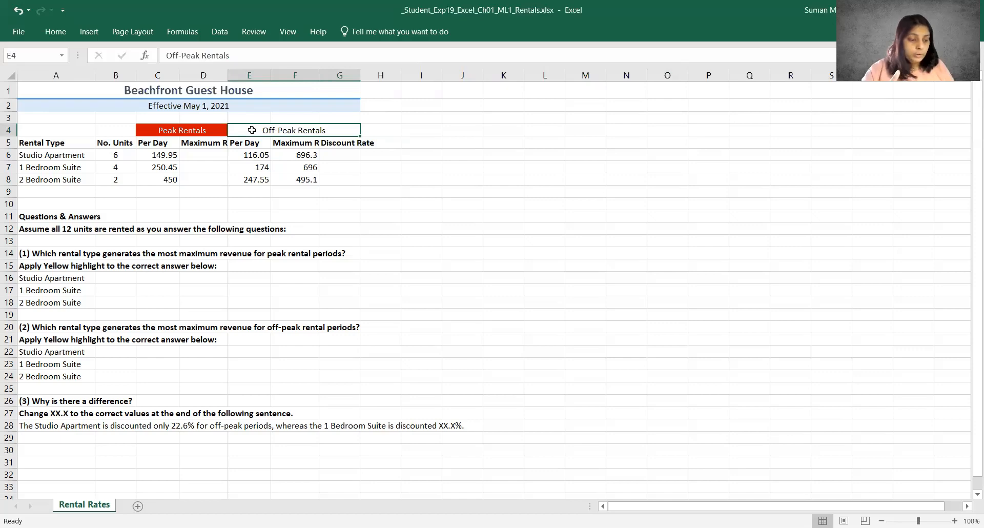
{"action": "left_click", "coordinate": [55, 33]}
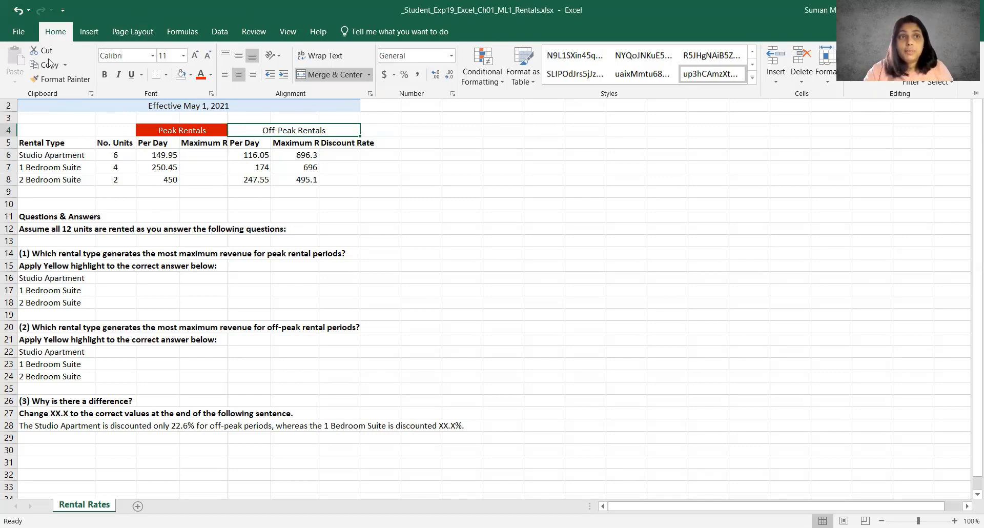
{"action": "left_click", "coordinate": [191, 75]}
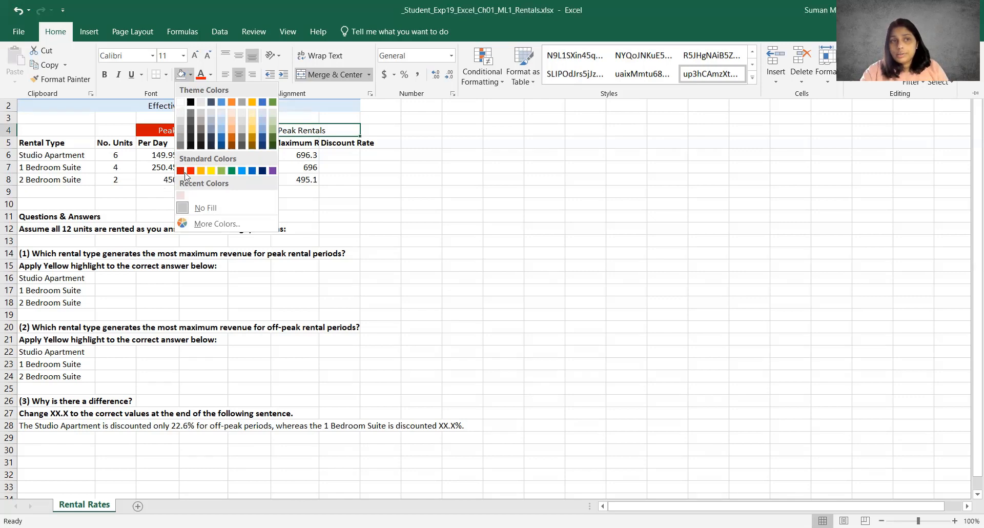
{"action": "left_click", "coordinate": [252, 171]}
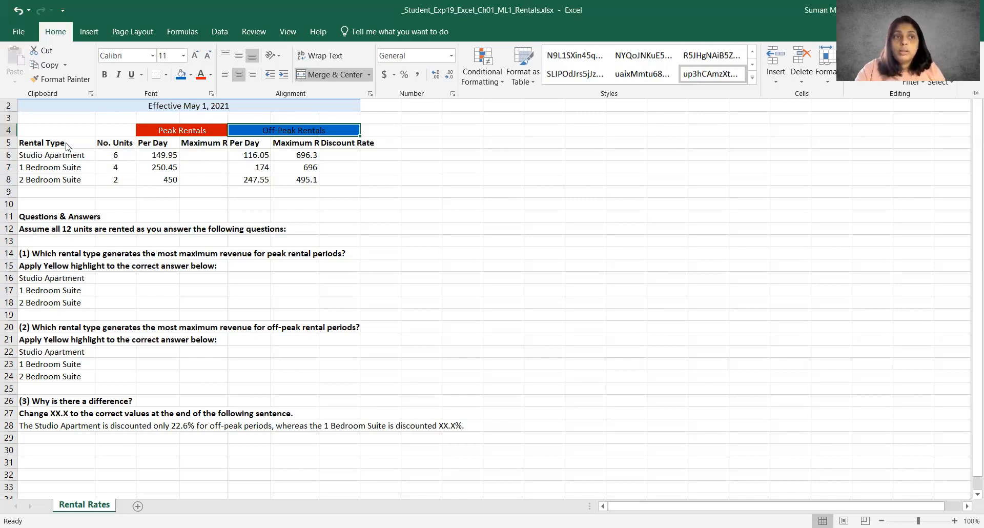
Step: Wrap the text of the column headings in the range A5:G5
{"action": "left_click", "coordinate": [61, 142]}
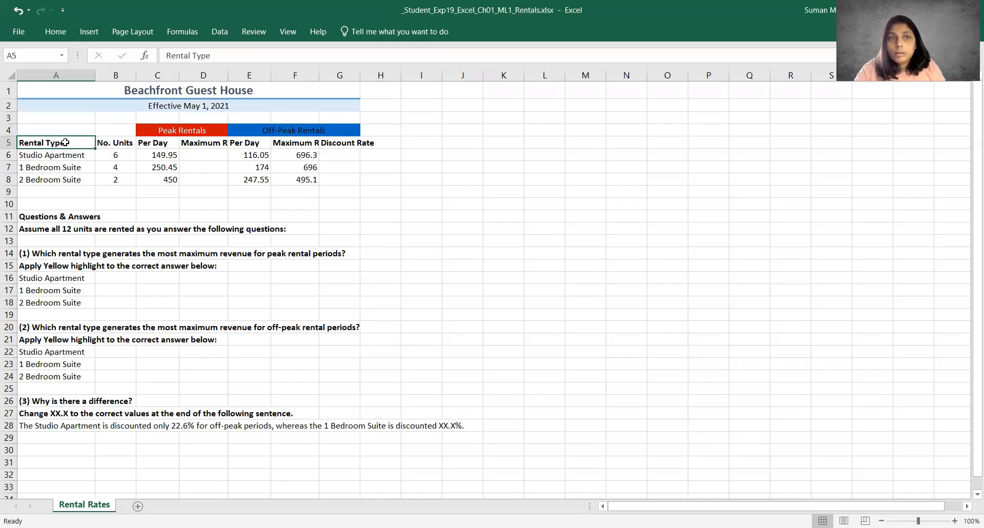
{"action": "left_click_drag", "start_coordinate": [65, 142], "coordinate": [335, 142]}
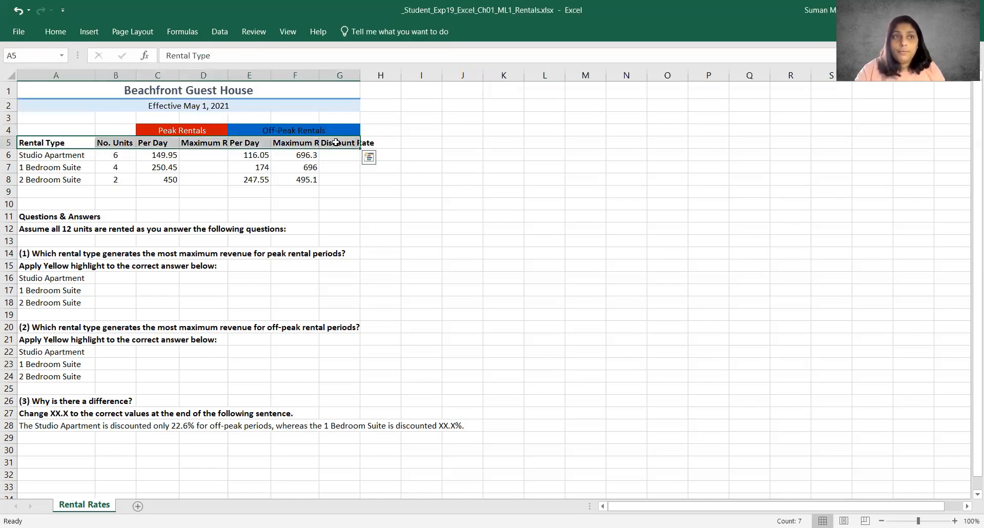
{"action": "left_click", "coordinate": [55, 31]}
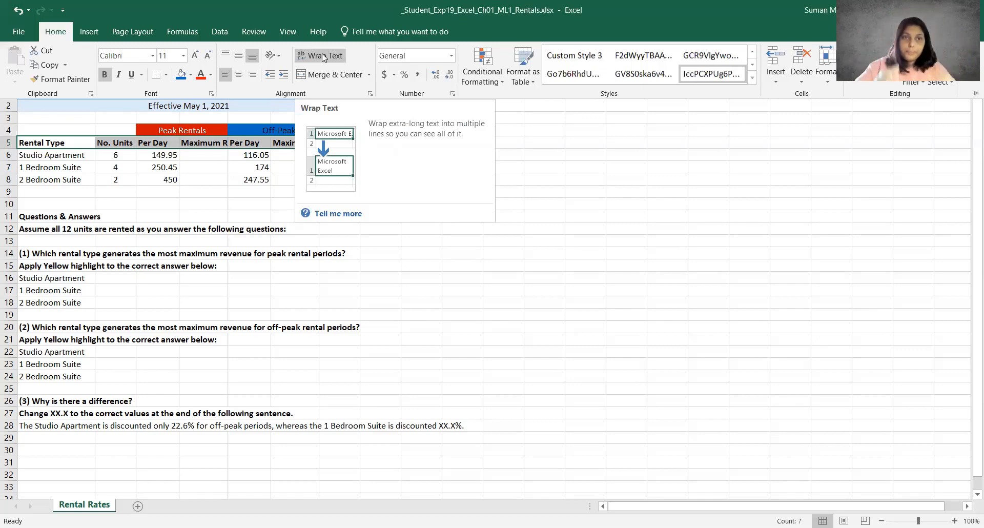
{"action": "left_click", "coordinate": [324, 58]}
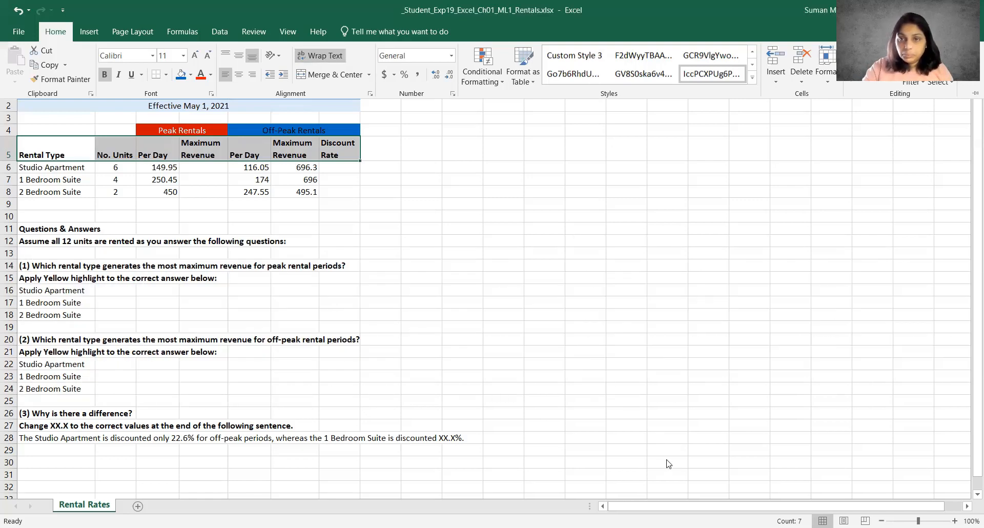
{"action": "left_click", "coordinate": [790, 277]}
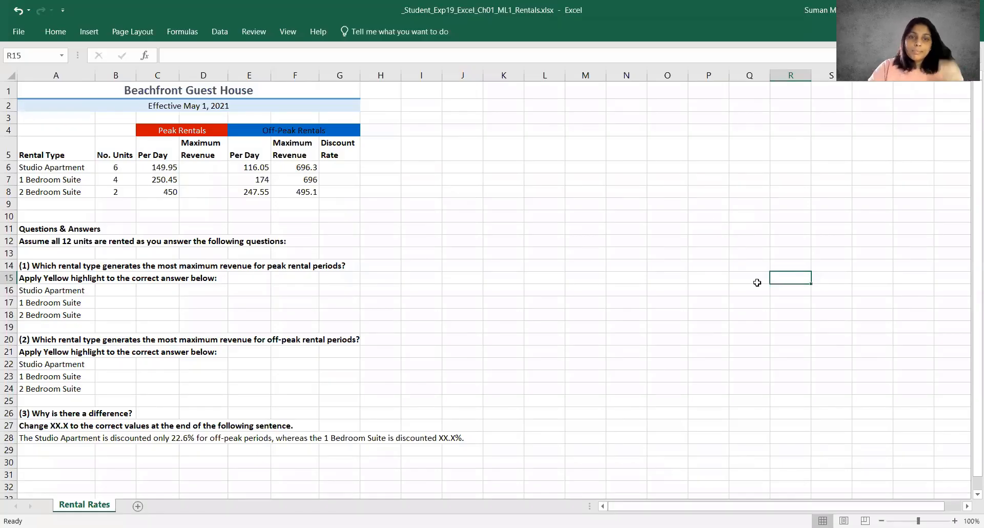
Step: Enter the formula =B6*C6 in D6 to calculate the Studio Apartment's peak maximum revenue
{"action": "left_click", "coordinate": [186, 167]}
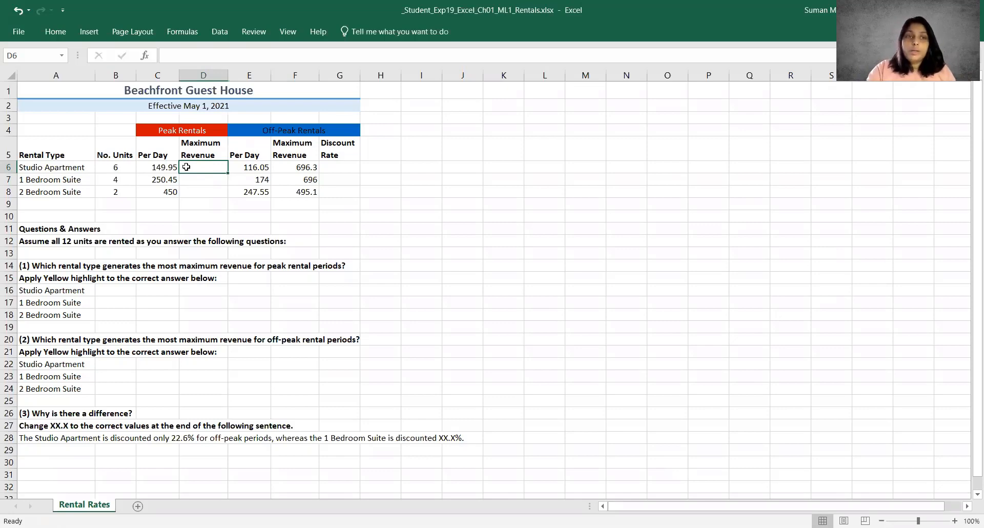
{"action": "type", "text": "="}
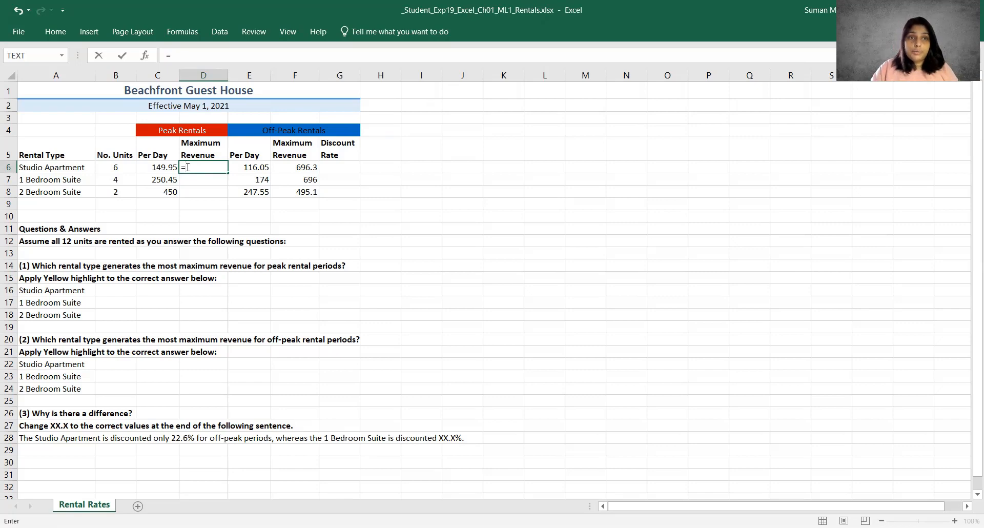
{"action": "left_click", "coordinate": [118, 167]}
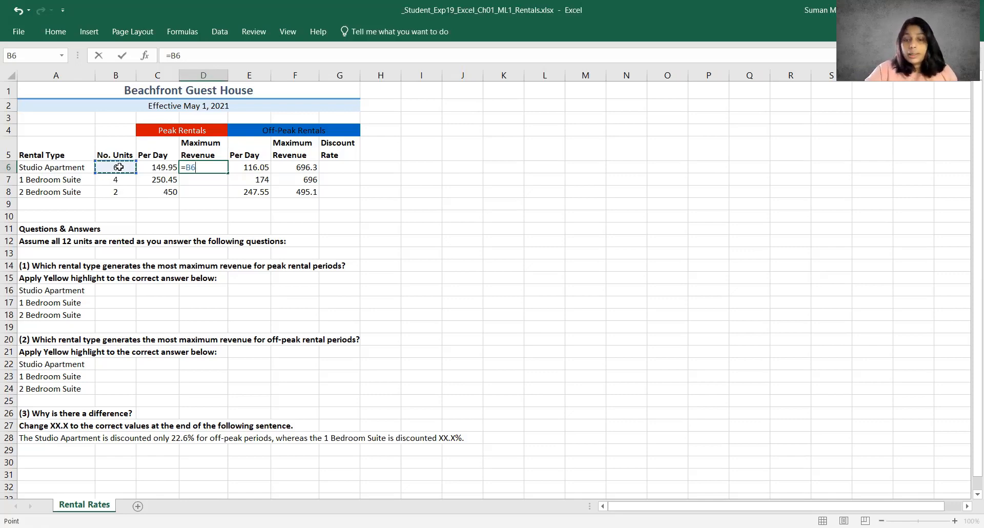
{"action": "type", "text": "*"}
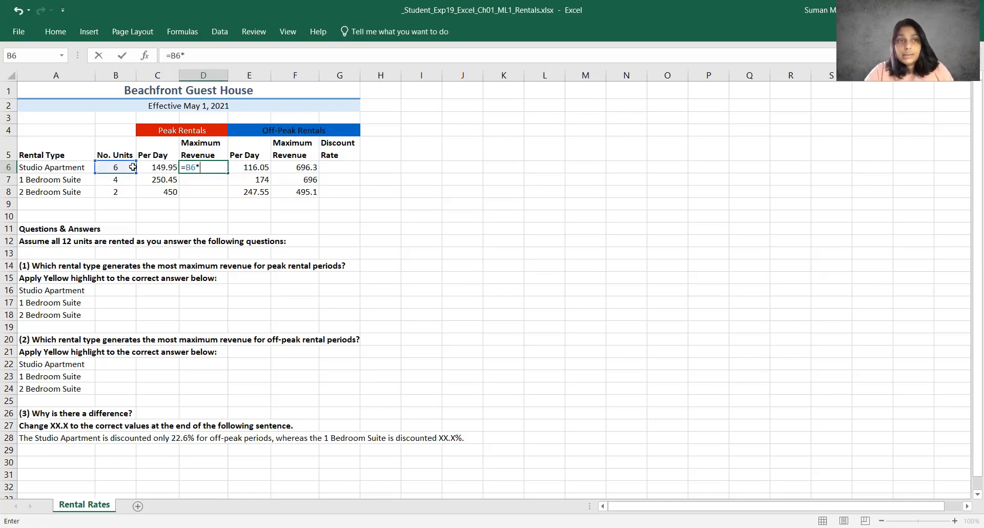
{"action": "left_click", "coordinate": [165, 167]}
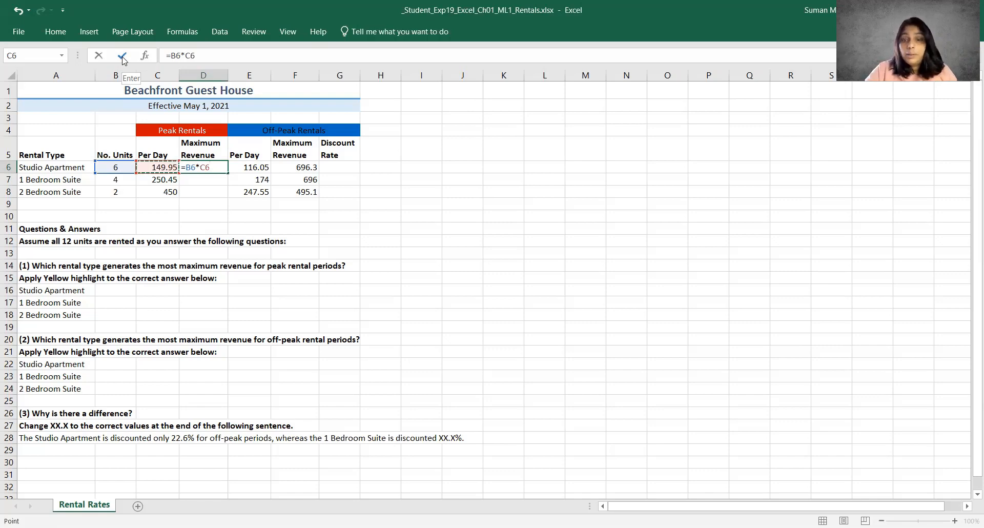
{"action": "key", "text": "Return"}
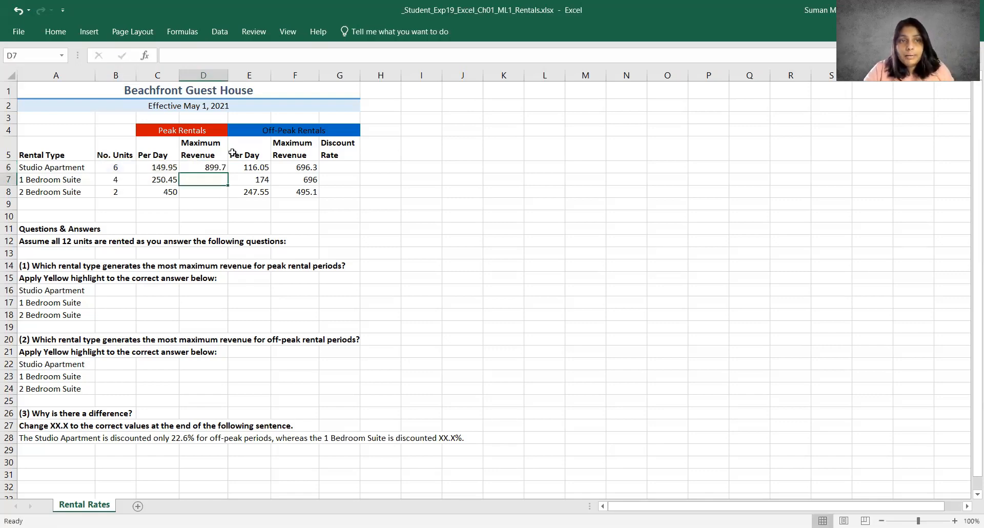
Step: Check the Studio Apartment's peak maximum revenue formula in D6 and confirm the entry
{"action": "double_click", "coordinate": [216, 167]}
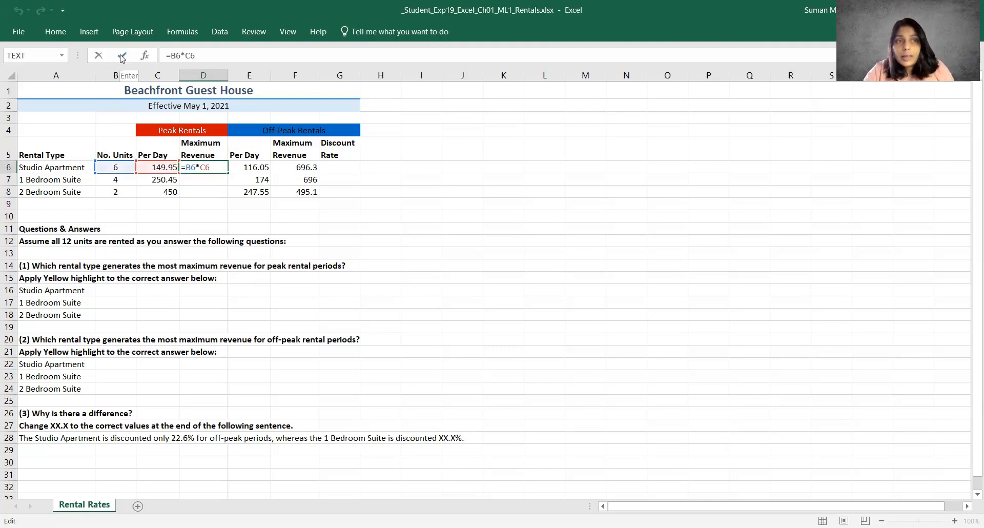
{"action": "left_click", "coordinate": [122, 57]}
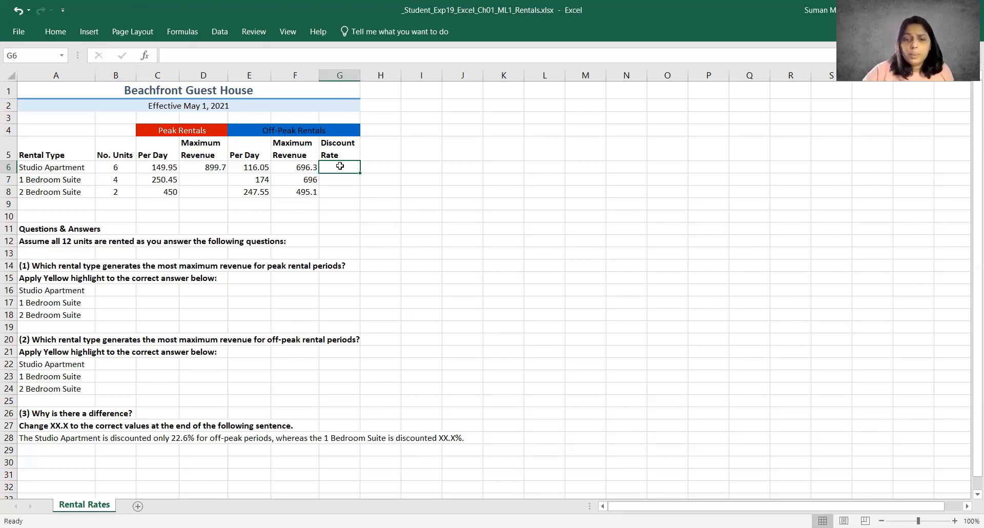
Step: Enter the formula =1-(E6/C6) in G6 to calculate the Studio Apartment's discount rate
{"action": "type", "text": "="}
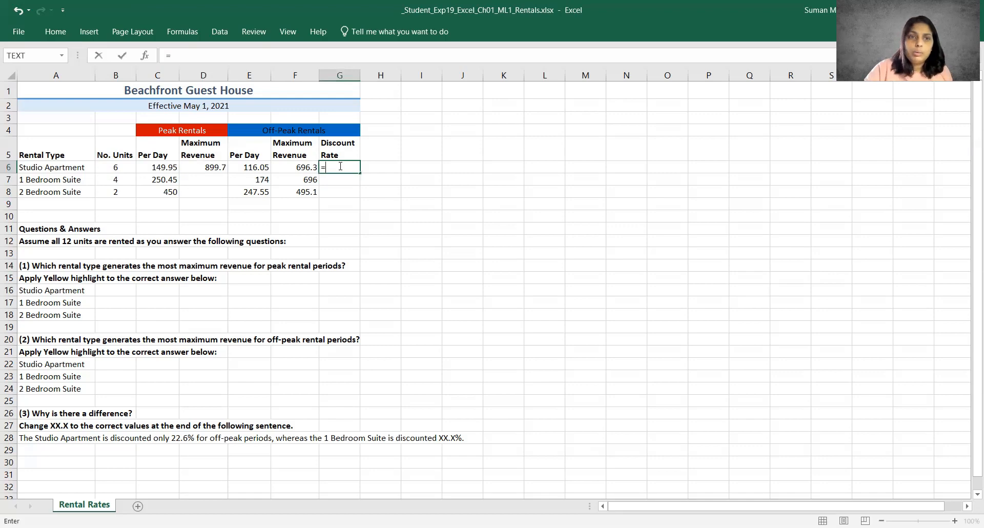
{"action": "type", "text": "1"}
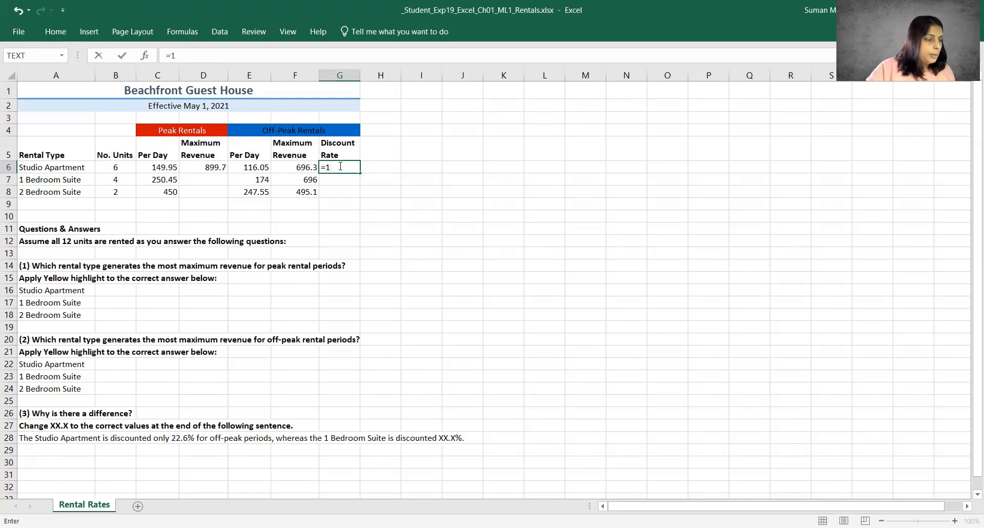
{"action": "type", "text": "-"}
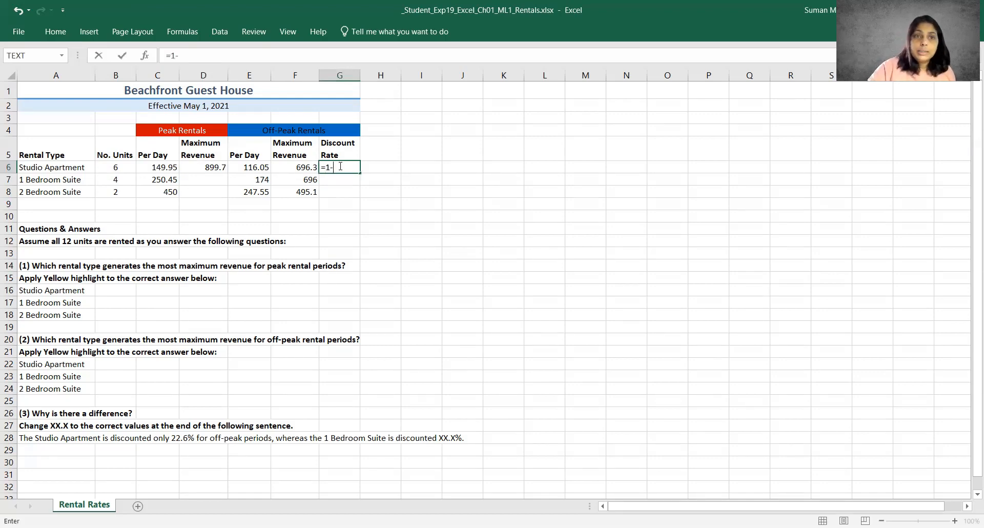
{"action": "type", "text": "("}
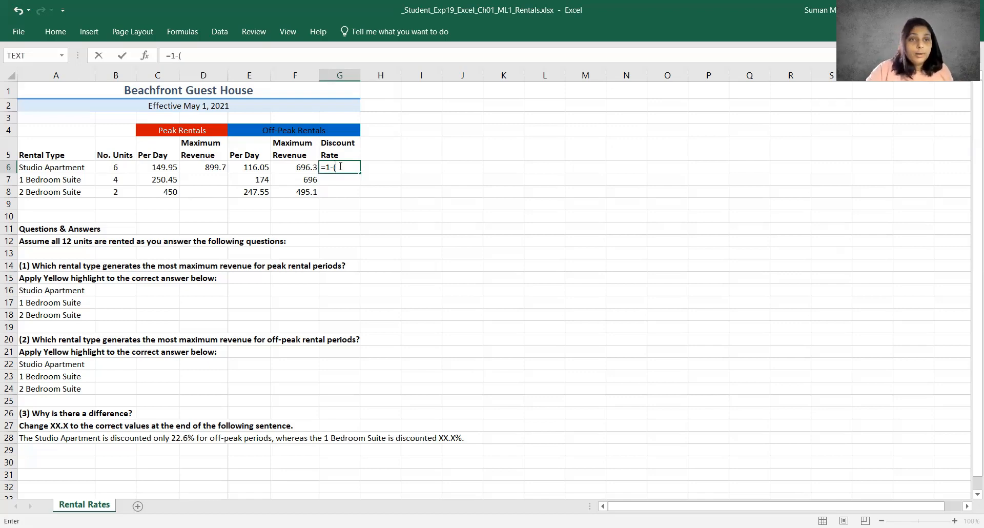
{"action": "left_click", "coordinate": [256, 167]}
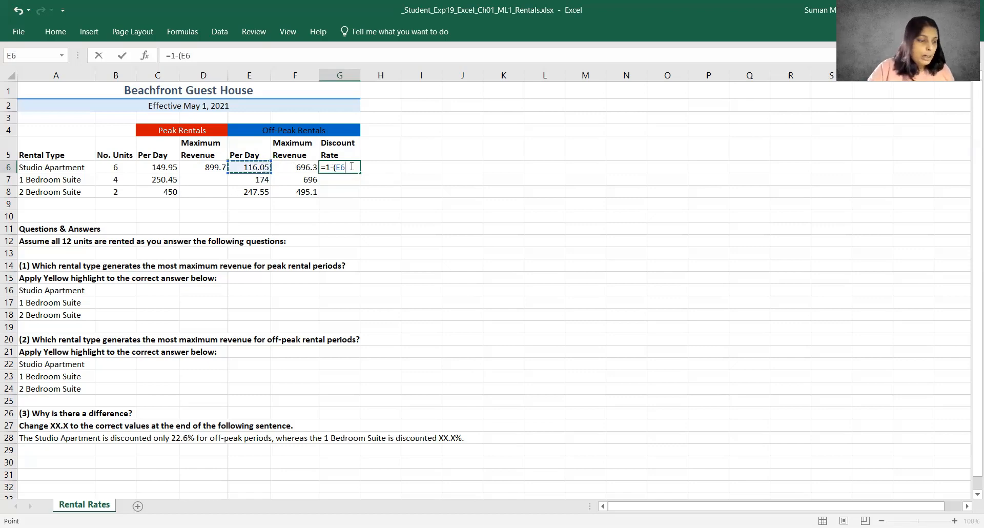
{"action": "type", "text": "/"}
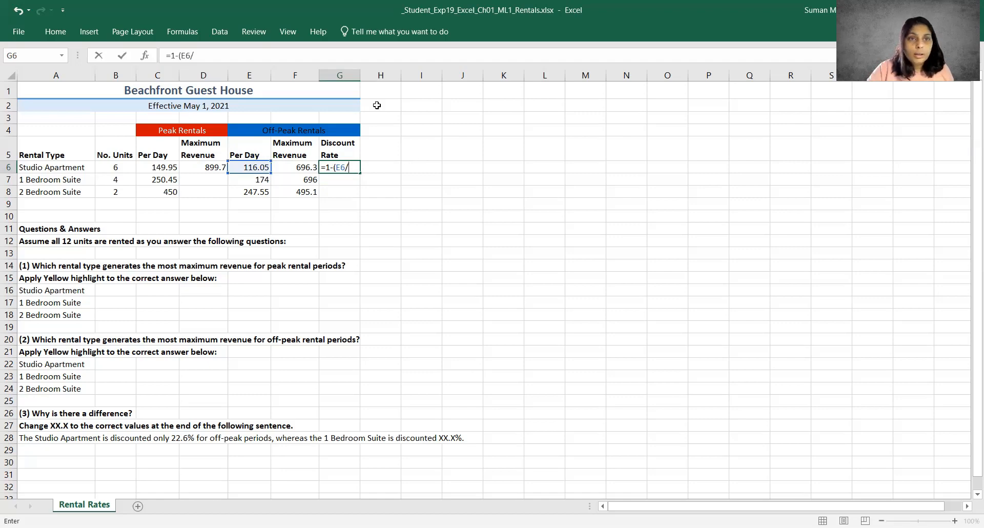
{"action": "left_click", "coordinate": [150, 168]}
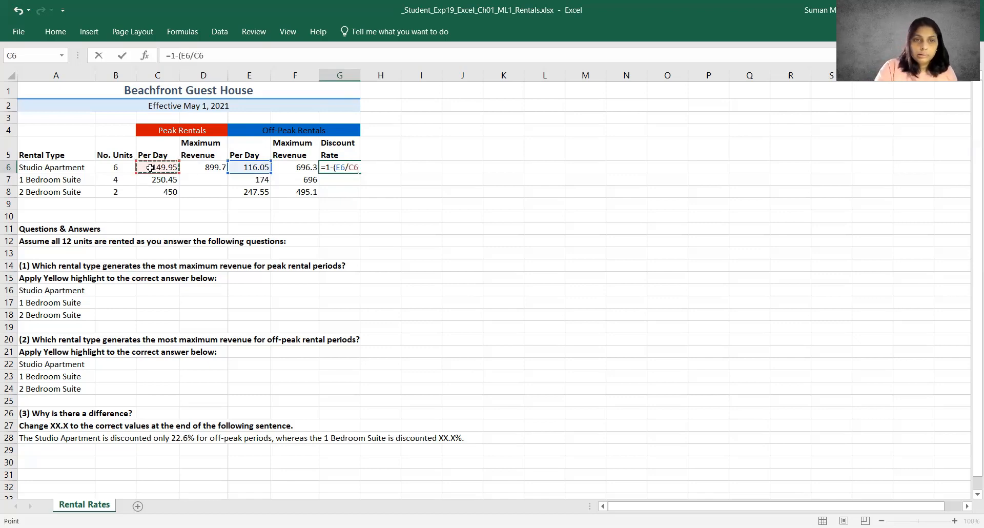
{"action": "type", "text": ")"}
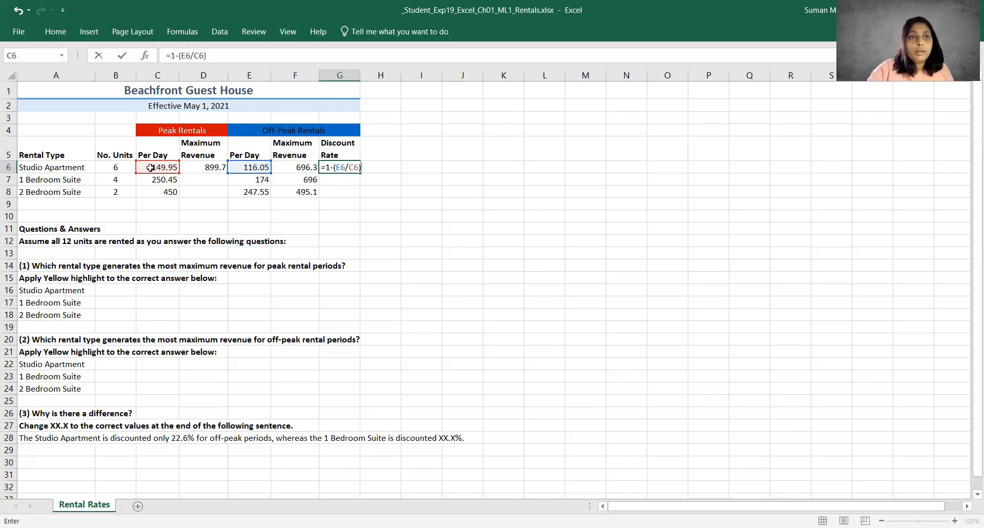
{"action": "left_click", "coordinate": [122, 56]}
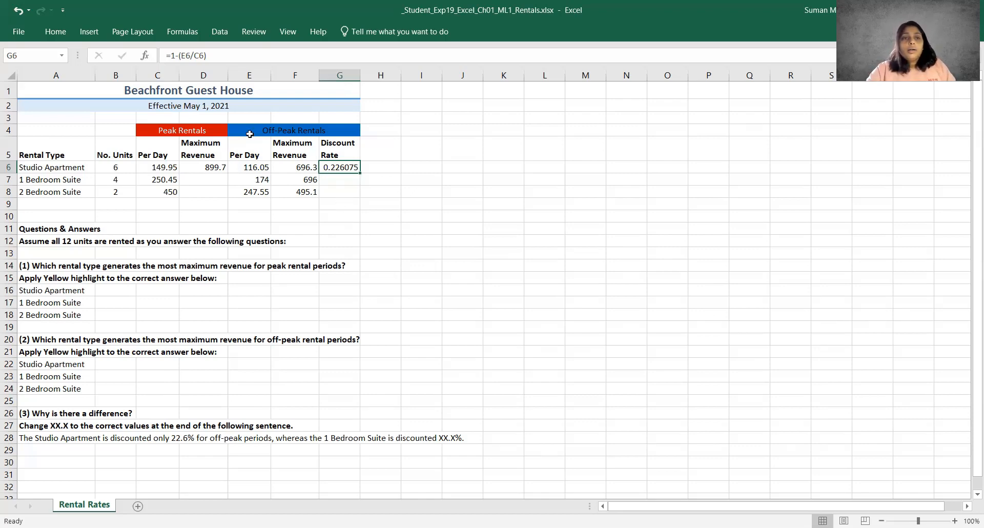
Step: Copy the peak maximum revenue formula from D6 down through D8 and compare the formulas in D6 and D7
{"action": "left_click", "coordinate": [221, 167]}
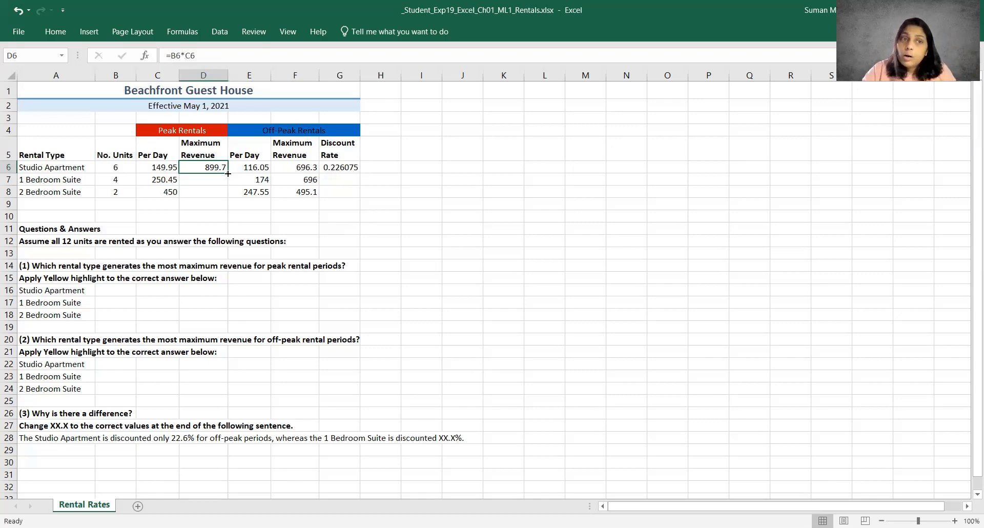
{"action": "left_click_drag", "start_coordinate": [228, 173], "coordinate": [228, 198]}
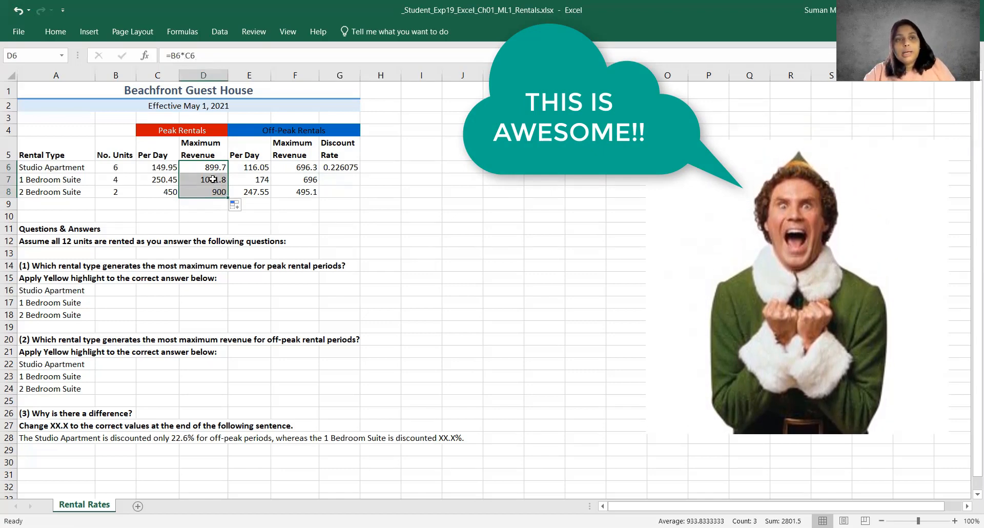
{"action": "left_click", "coordinate": [213, 179]}
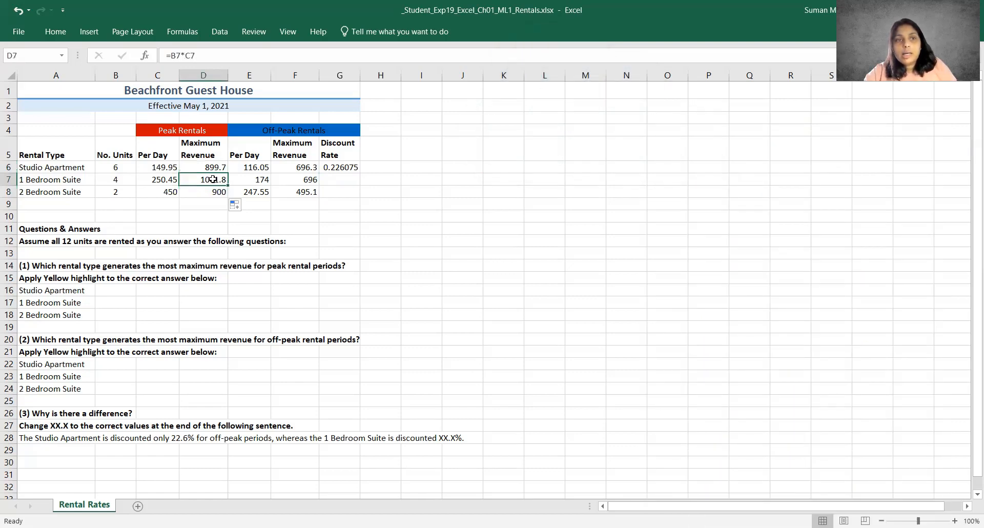
{"action": "double_click", "coordinate": [217, 168]}
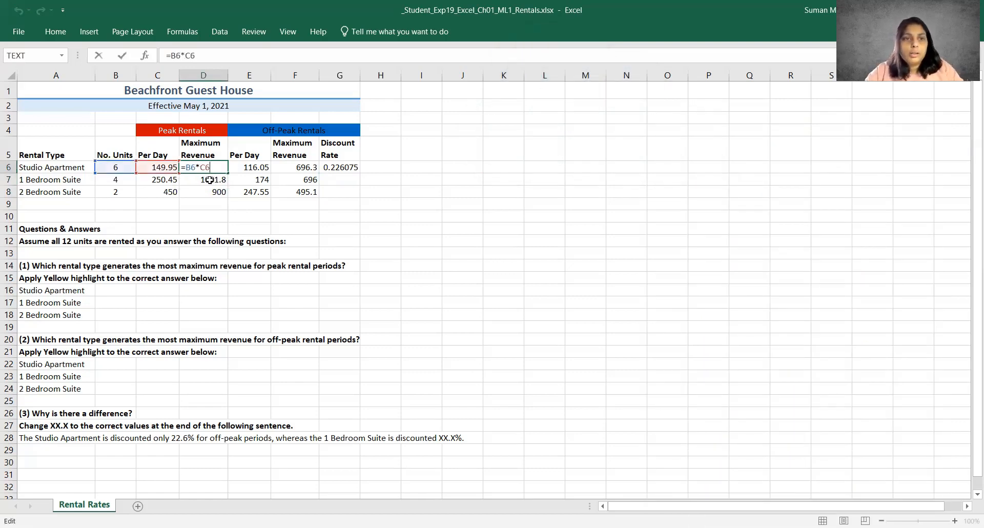
{"action": "key", "text": "Return"}
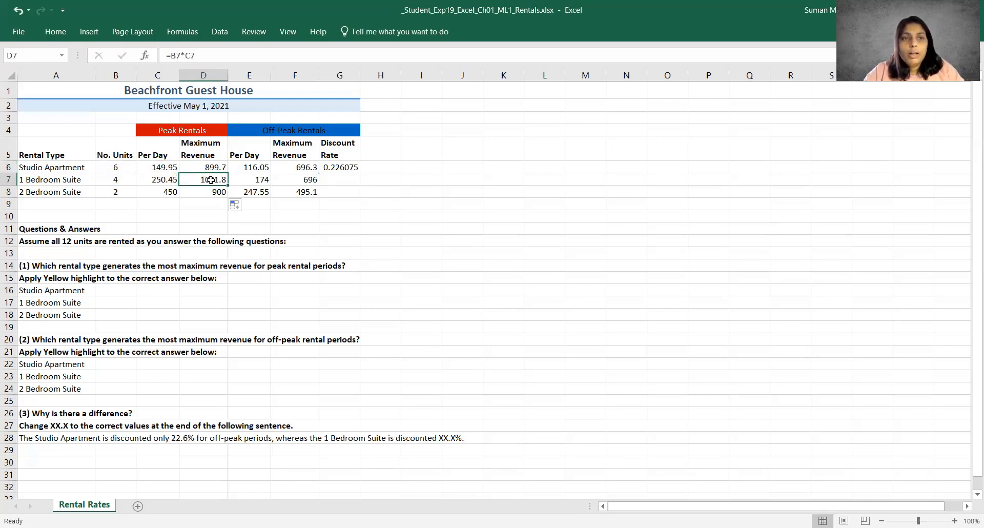
{"action": "double_click", "coordinate": [211, 180]}
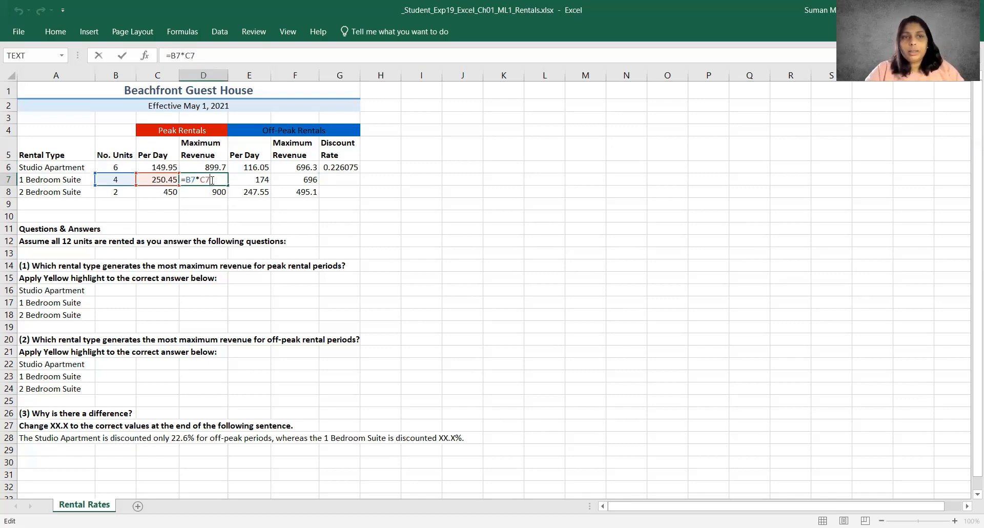
{"action": "double_click", "coordinate": [206, 167]}
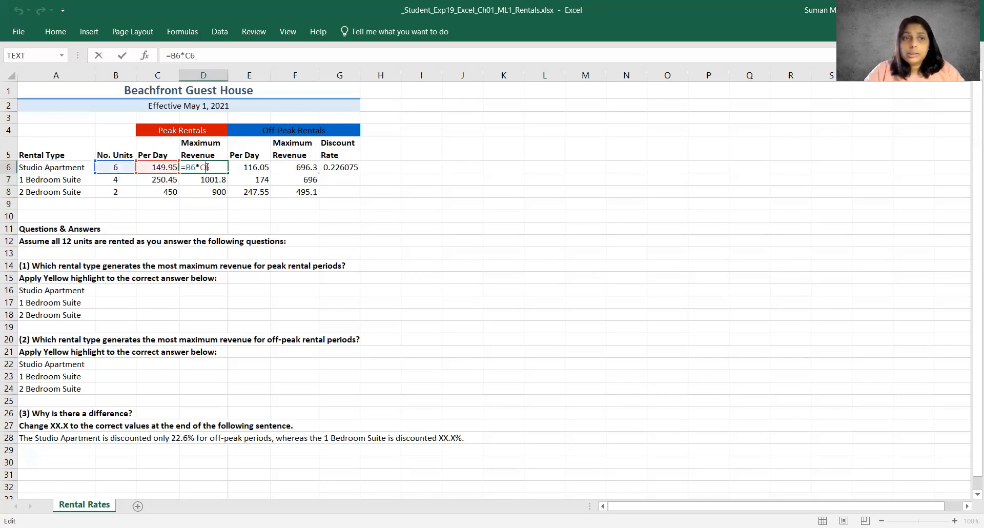
{"action": "key", "text": "Escape"}
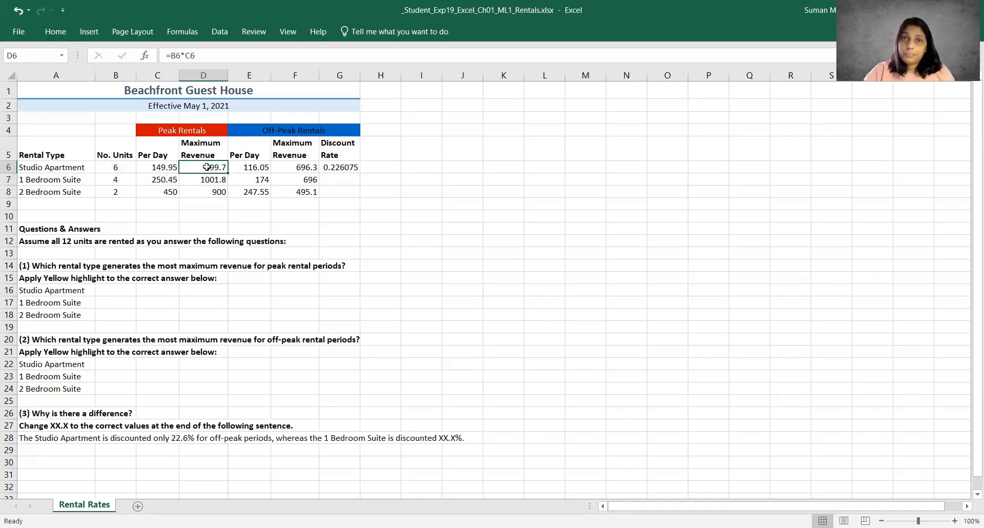
Step: Review the discount rate formula in G6 and fill it down through G8
{"action": "double_click", "coordinate": [352, 167]}
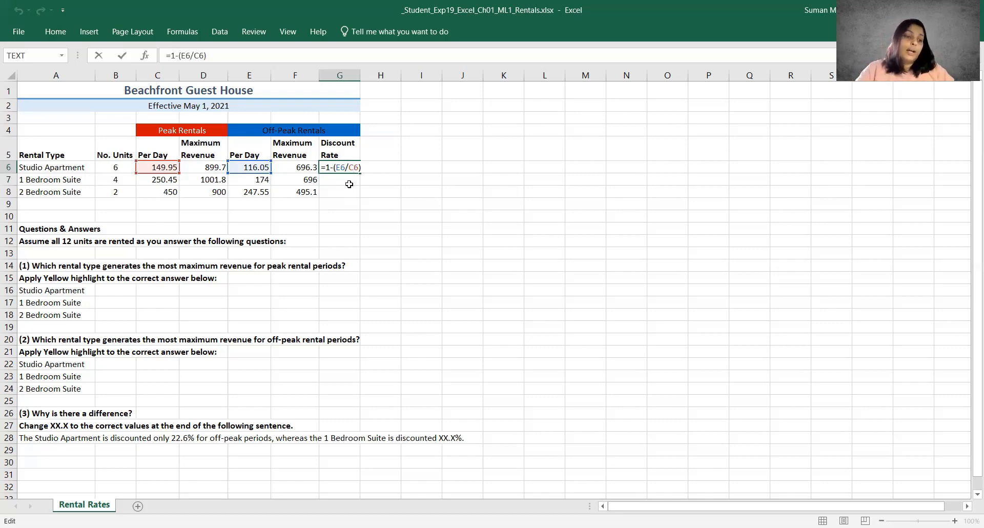
{"action": "key", "text": "ctrl+Return"}
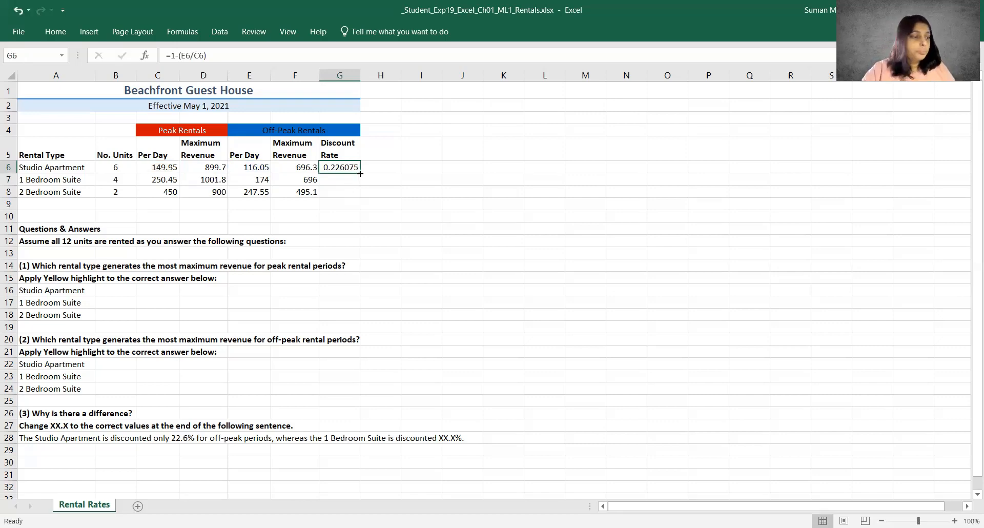
{"action": "double_click", "coordinate": [361, 174]}
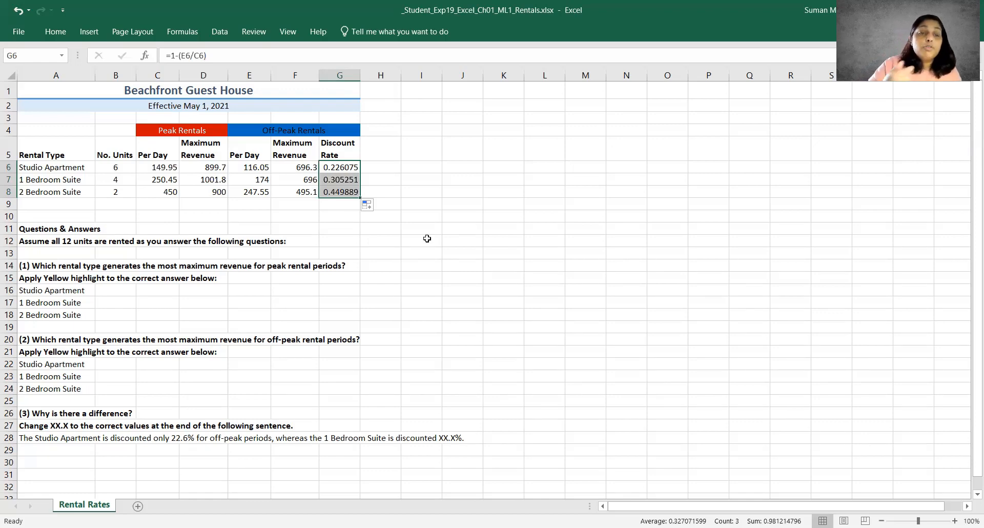
{"action": "left_click", "coordinate": [486, 243]}
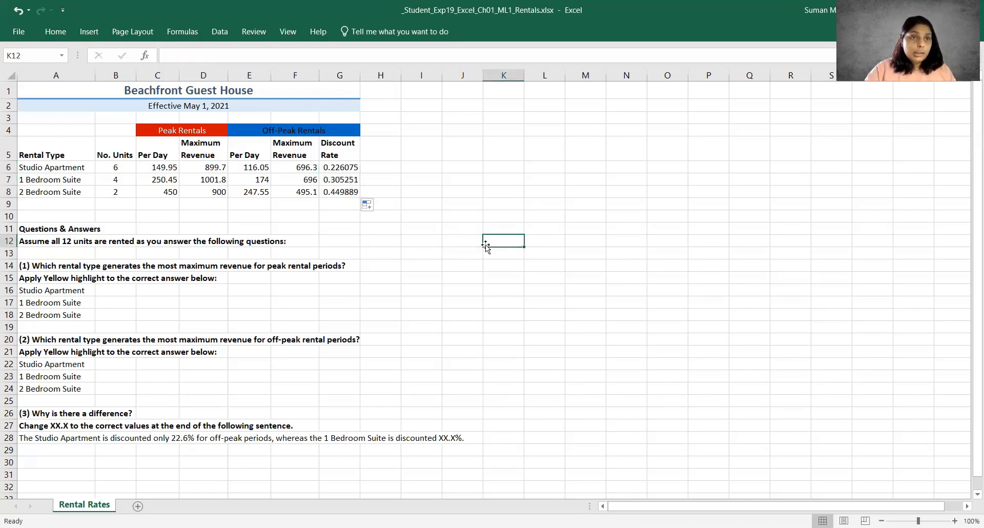
Step: Apply the Accounting number format to the rates and revenues in the range C6:F8
{"action": "left_click", "coordinate": [154, 166]}
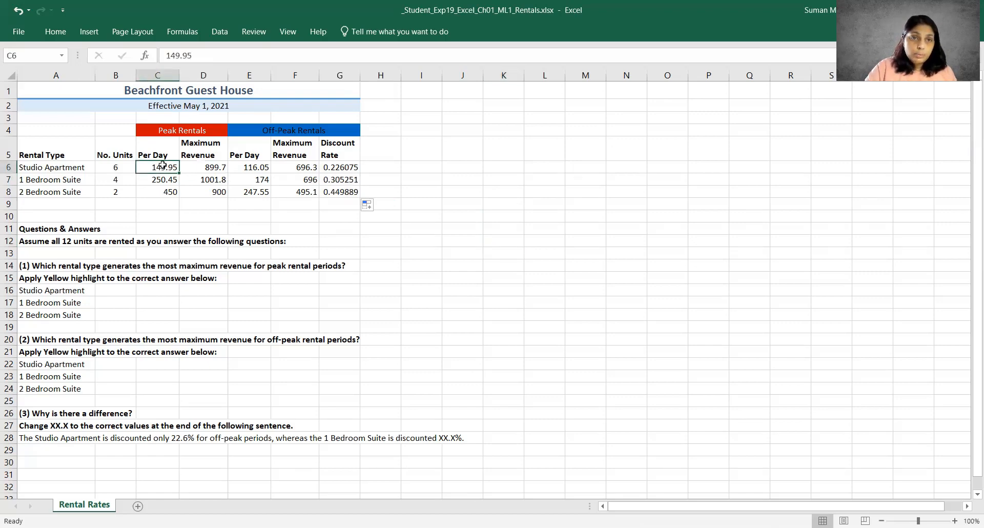
{"action": "left_click_drag", "start_coordinate": [162, 164], "coordinate": [296, 192]}
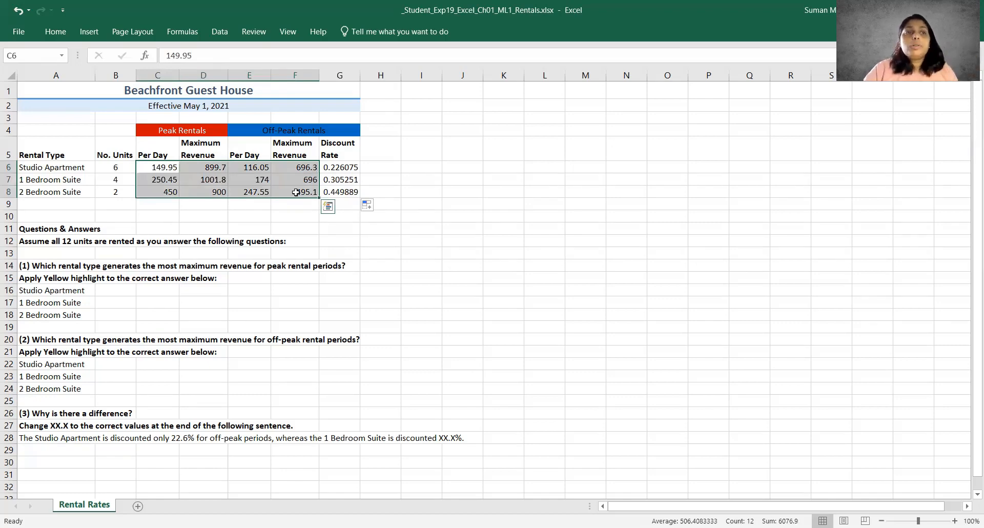
{"action": "left_click", "coordinate": [57, 32]}
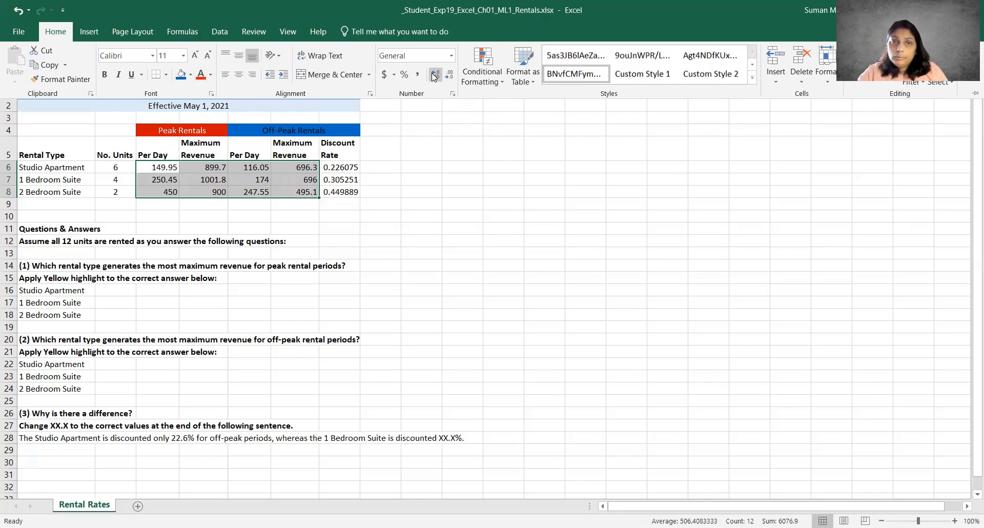
{"action": "left_click", "coordinate": [383, 76]}
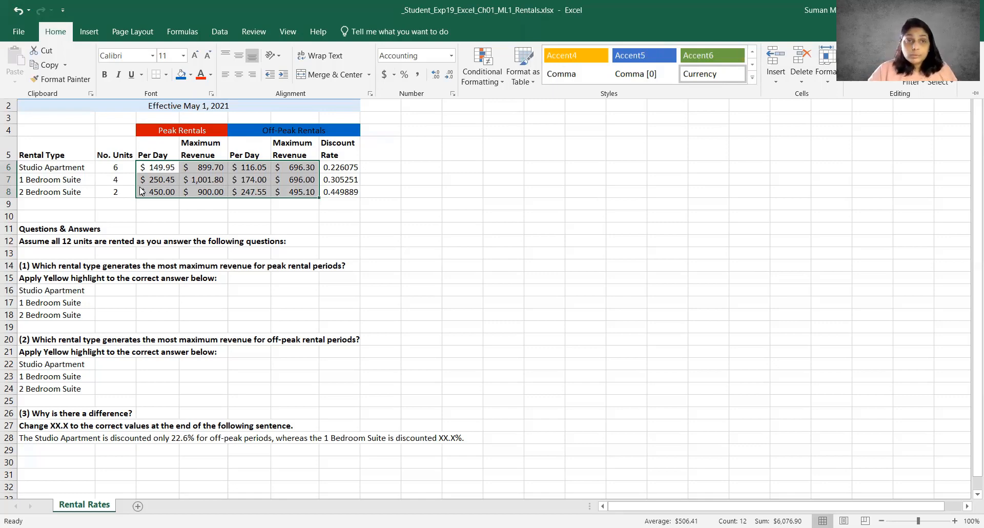
Step: Try the Currency number format on the range C6:F8 and return it to Accounting
{"action": "left_click", "coordinate": [451, 56]}
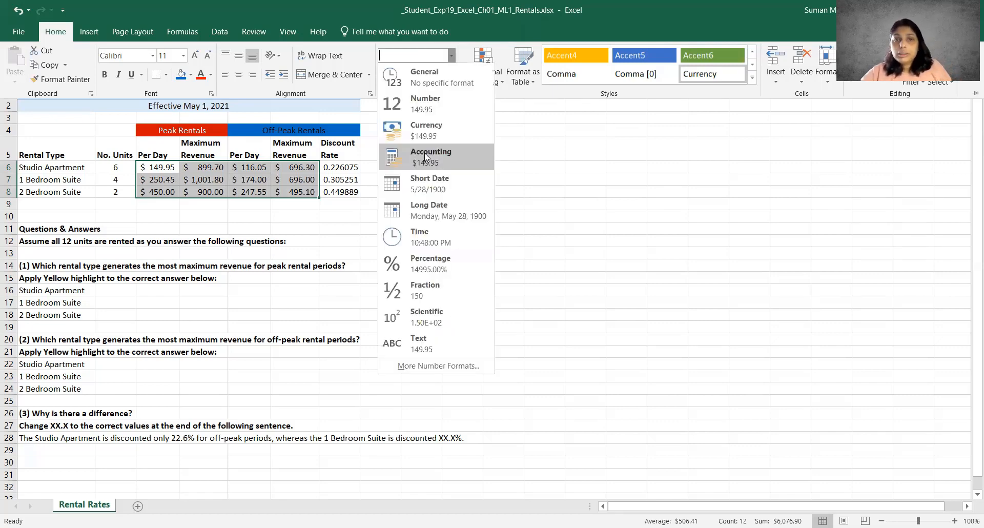
{"action": "left_click", "coordinate": [443, 132]}
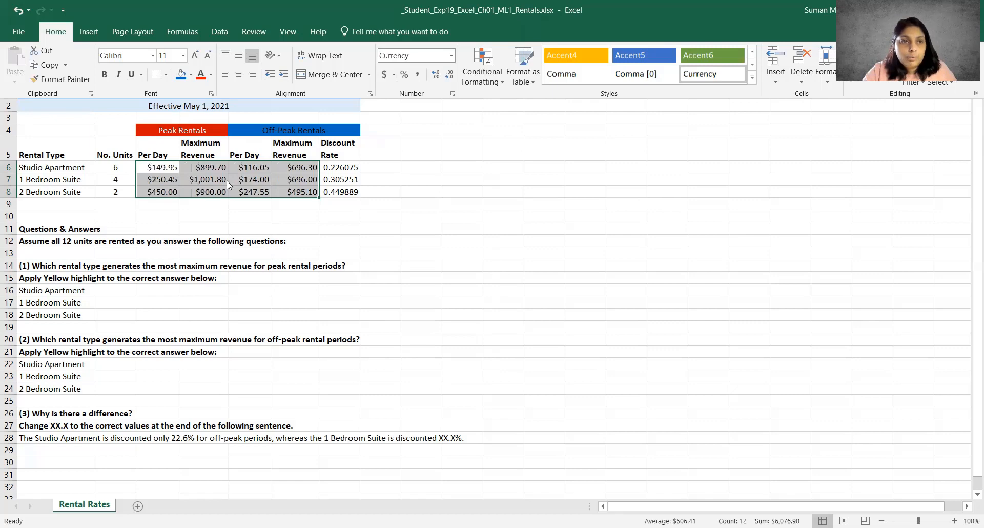
{"action": "right_click", "coordinate": [452, 57]}
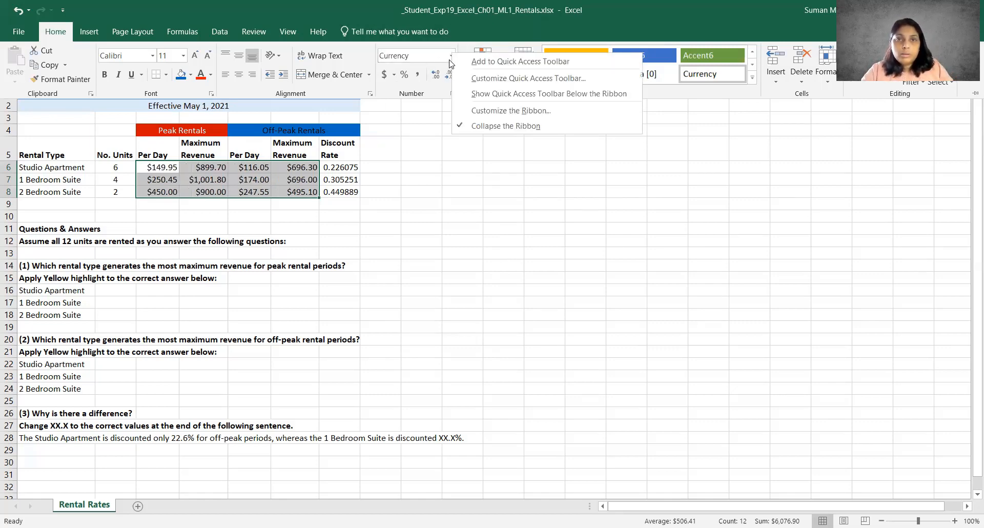
{"action": "left_click", "coordinate": [451, 56]}
{"action": "left_click", "coordinate": [447, 157]}
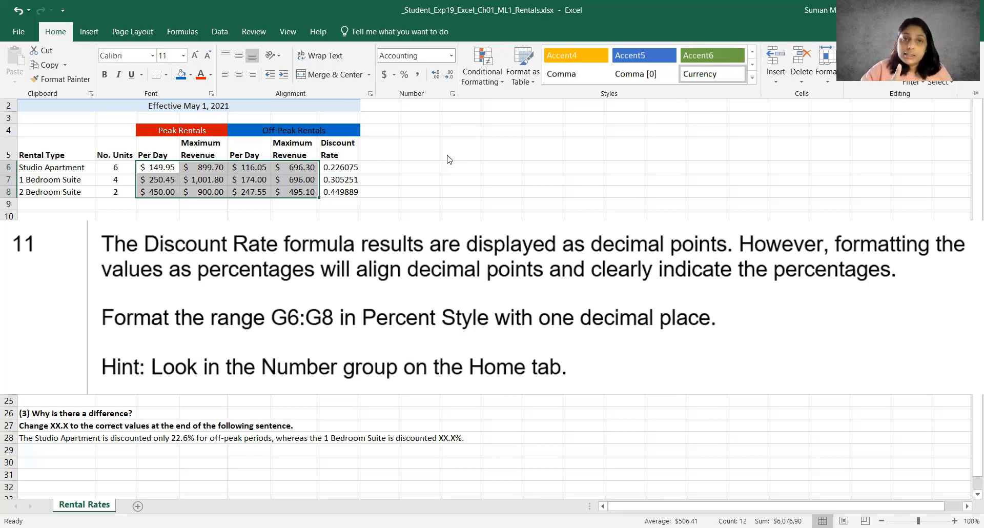
Step: Apply Percent Style to the discount rates in the range G6:G8
{"action": "left_click", "coordinate": [348, 166]}
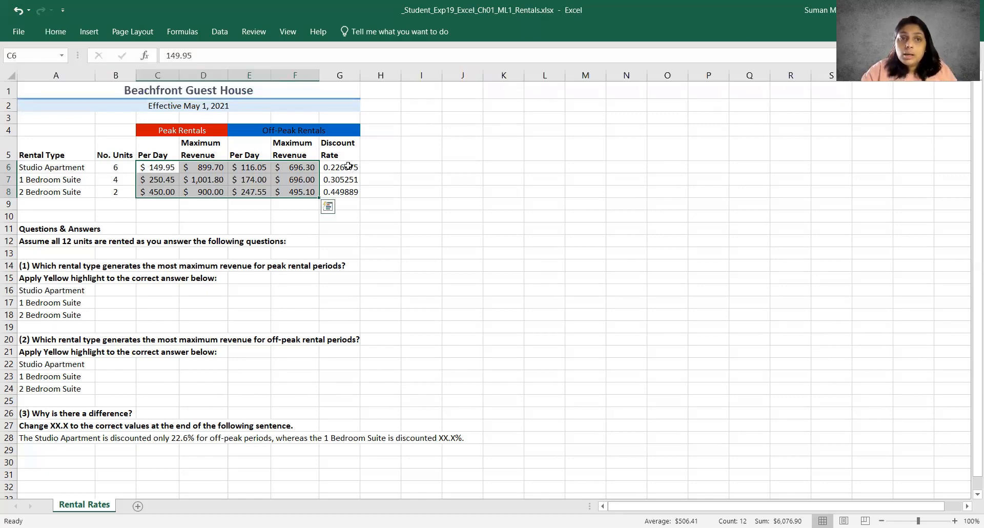
{"action": "left_click_drag", "start_coordinate": [348, 166], "coordinate": [349, 192]}
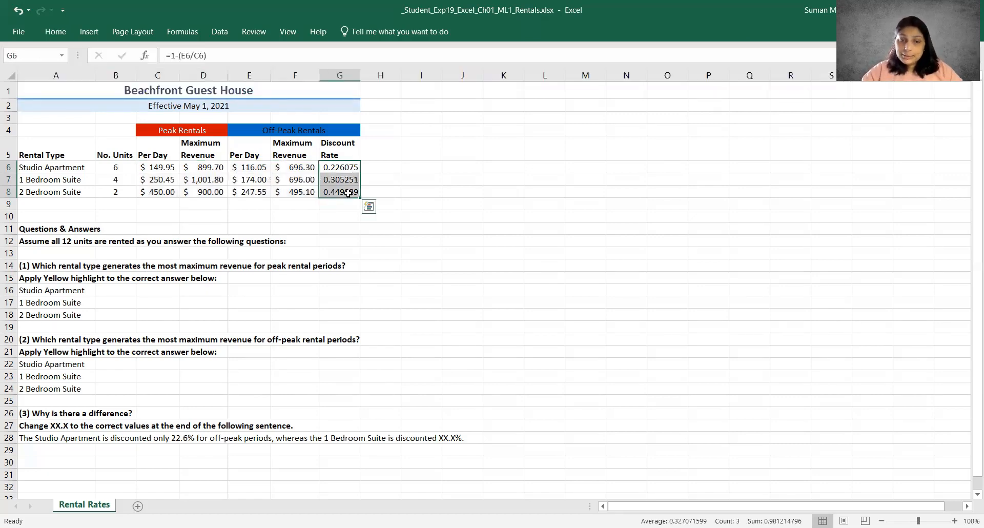
{"action": "left_click", "coordinate": [54, 33]}
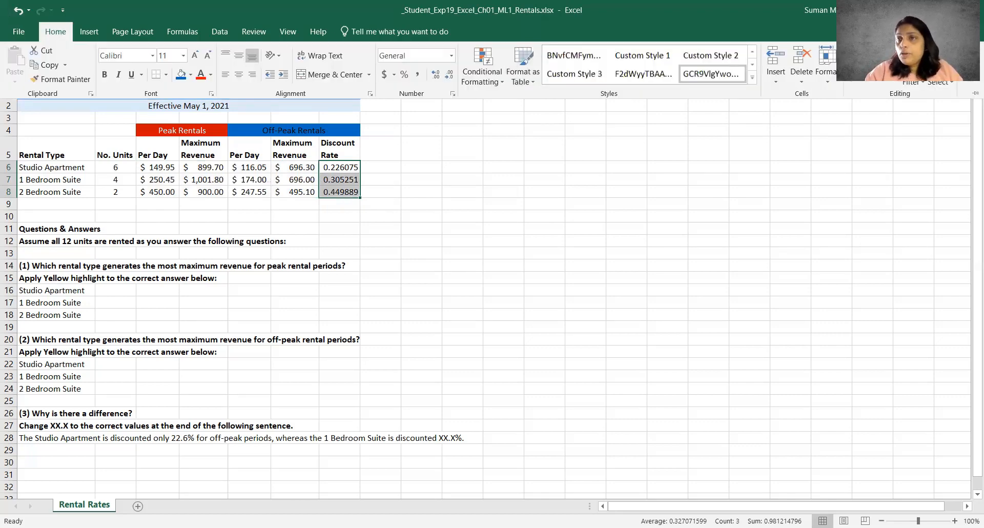
{"action": "left_click", "coordinate": [55, 32]}
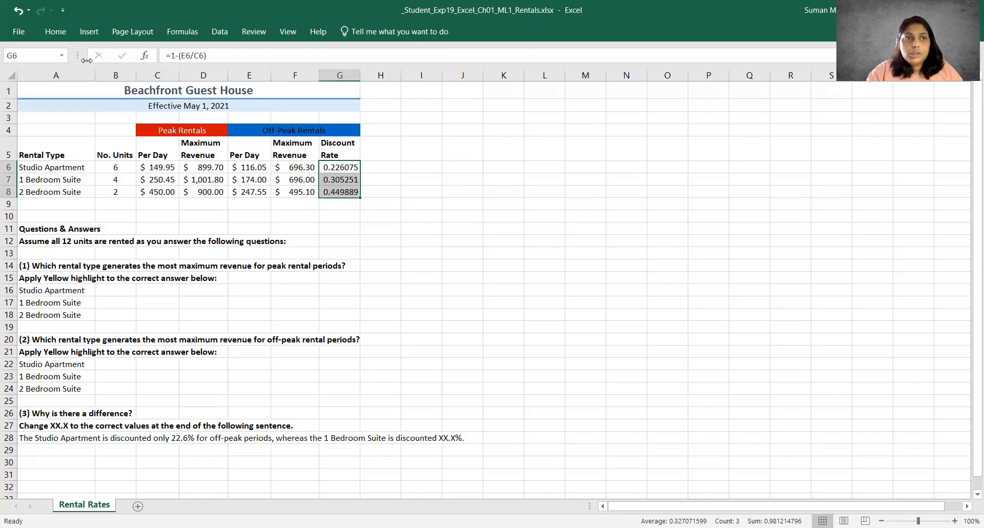
{"action": "left_click", "coordinate": [56, 31]}
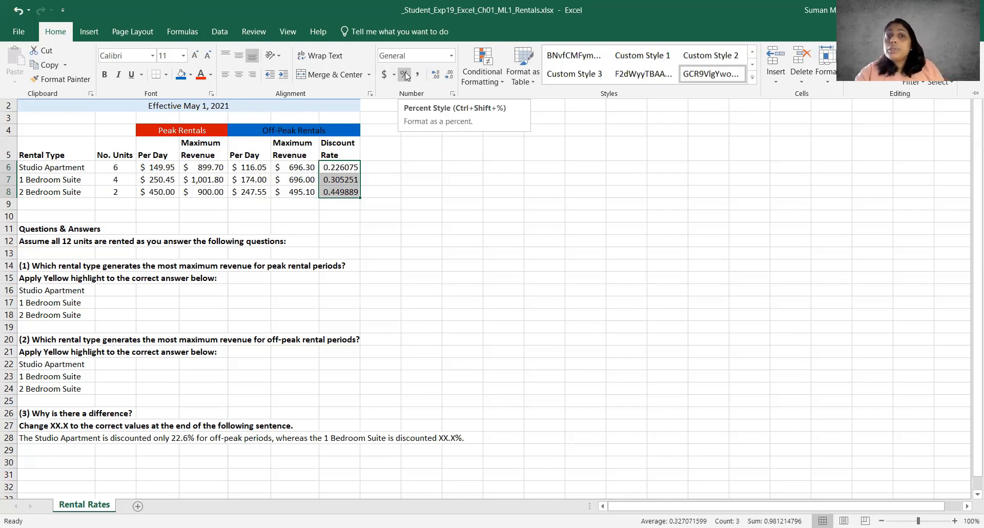
{"action": "left_click", "coordinate": [452, 56]}
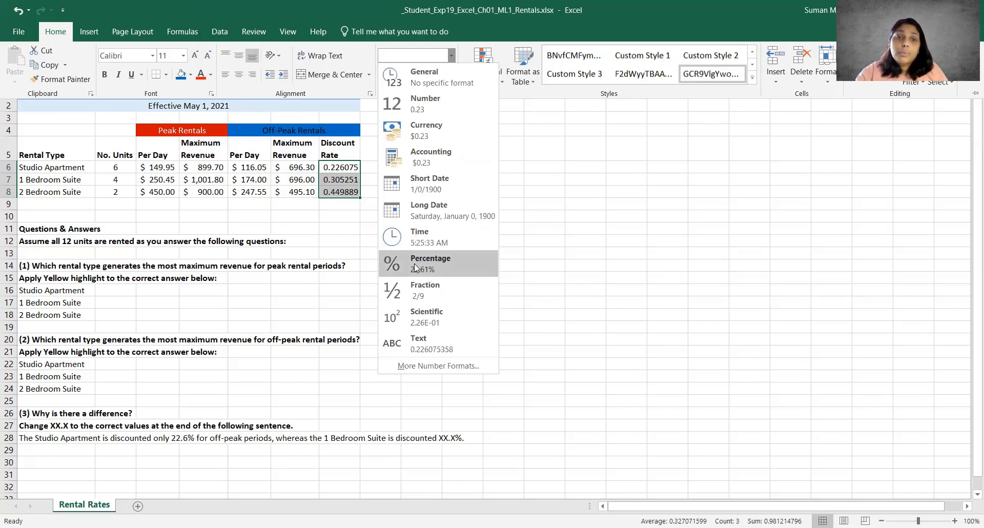
{"action": "left_click", "coordinate": [541, 233]}
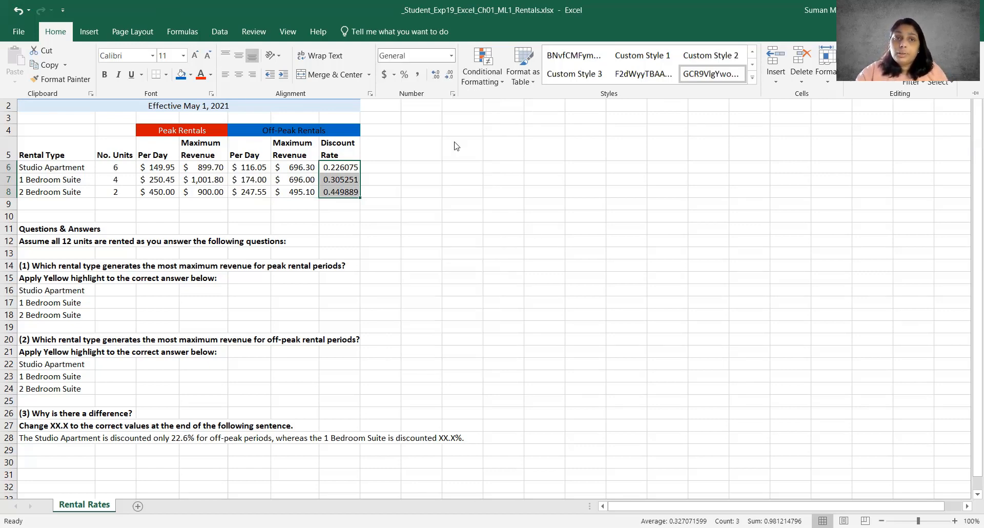
{"action": "left_click", "coordinate": [405, 77]}
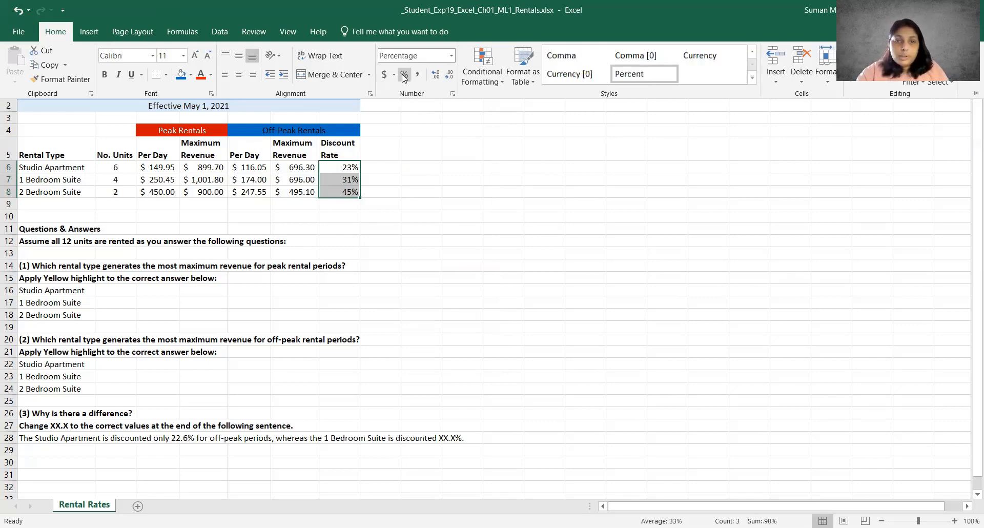
Step: Try the Percentage number format with two decimals on the discount rates and return them to Percent Style
{"action": "left_click", "coordinate": [451, 55]}
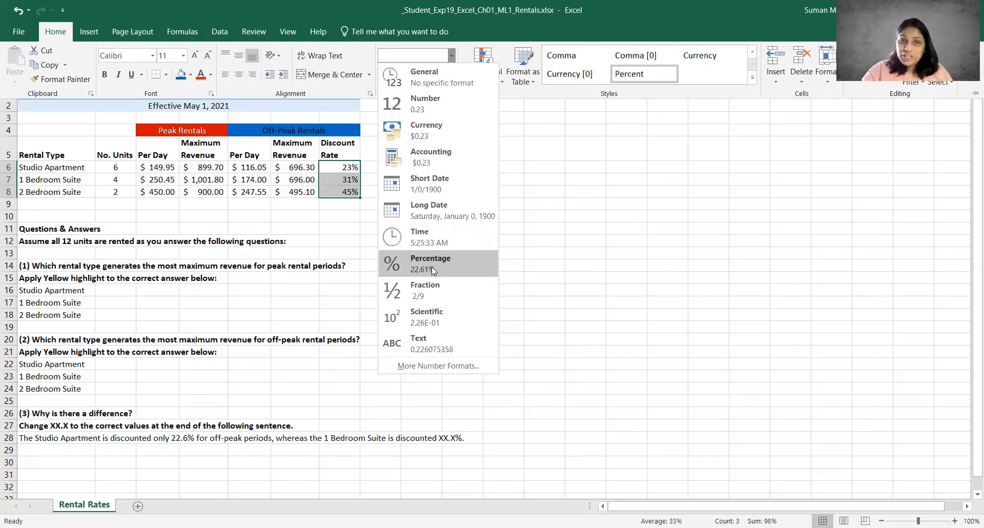
{"action": "left_click", "coordinate": [432, 267]}
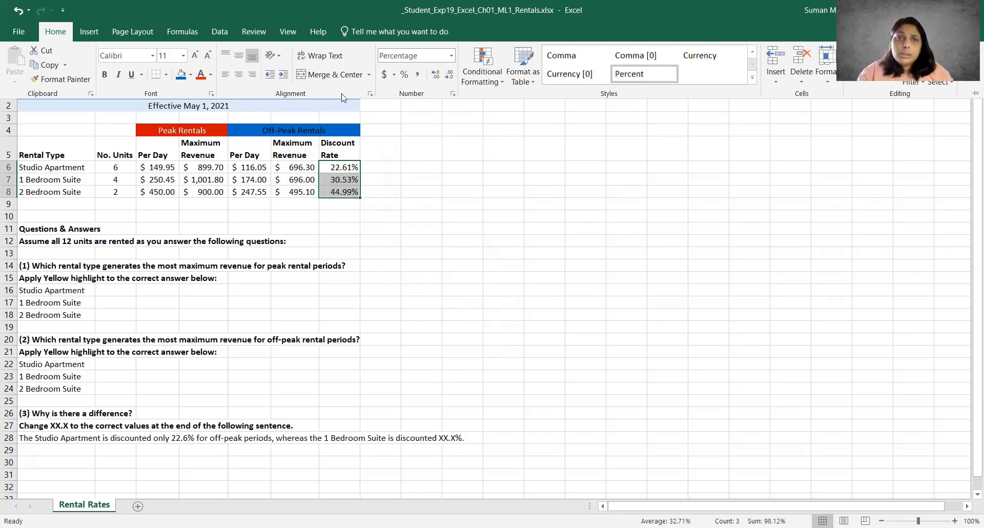
{"action": "left_click", "coordinate": [405, 76]}
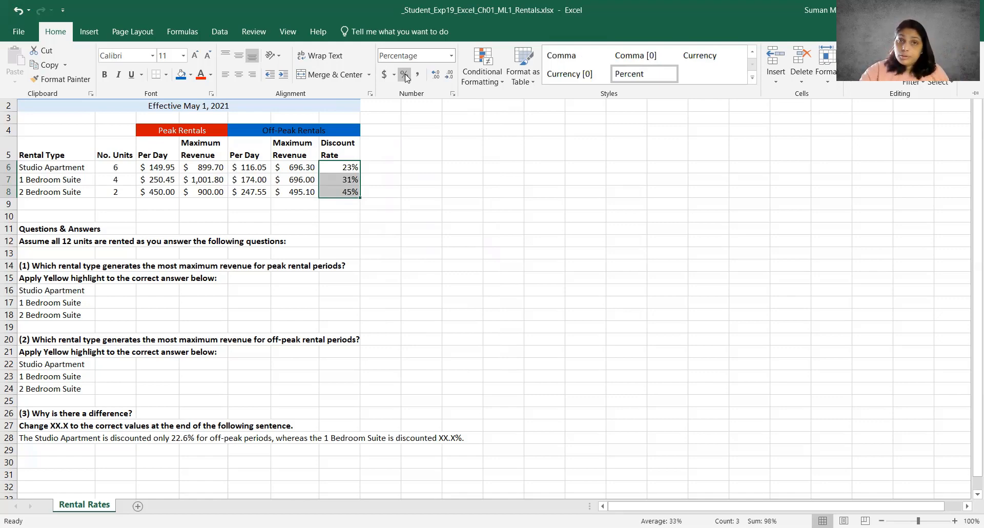
Step: Display the discount rate percentages in G6:G8 with one decimal place
{"action": "left_click", "coordinate": [437, 77]}
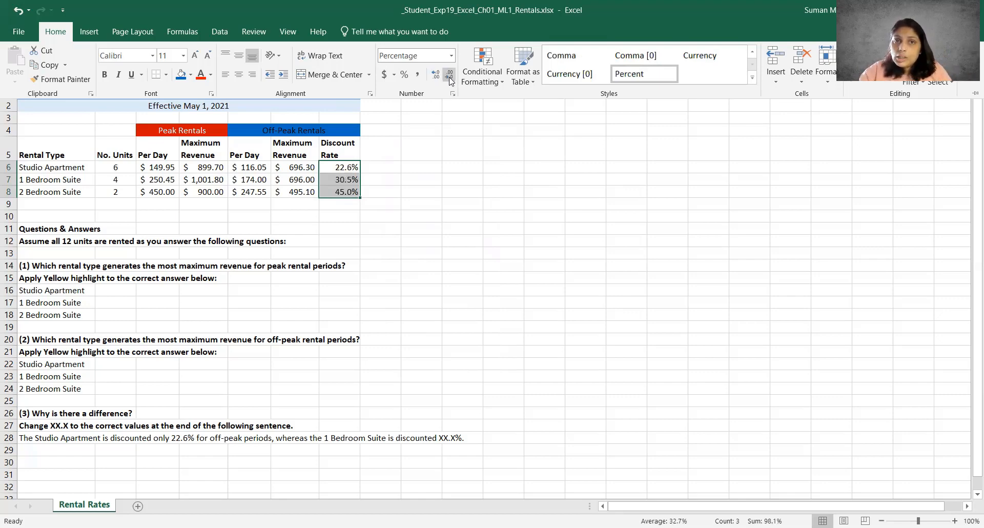
{"action": "left_click", "coordinate": [449, 77]}
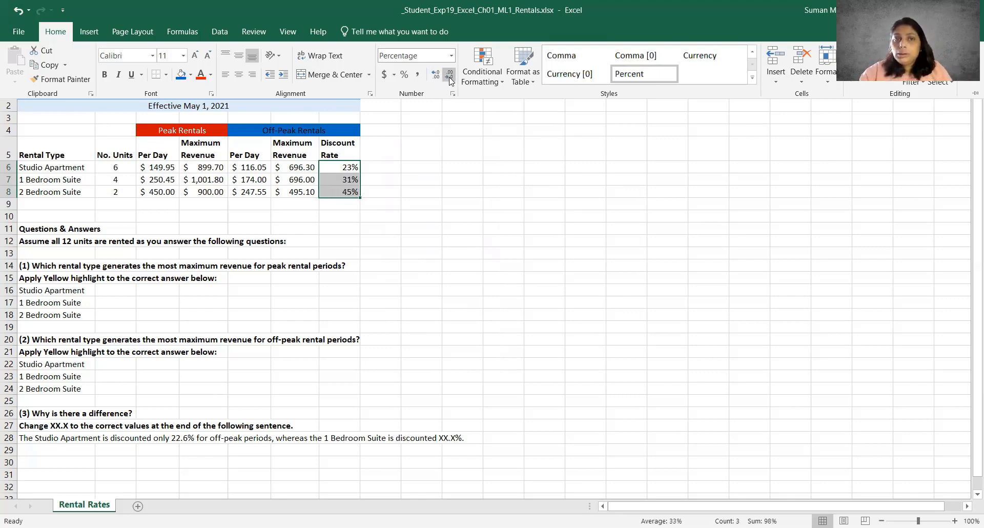
{"action": "left_click", "coordinate": [435, 76]}
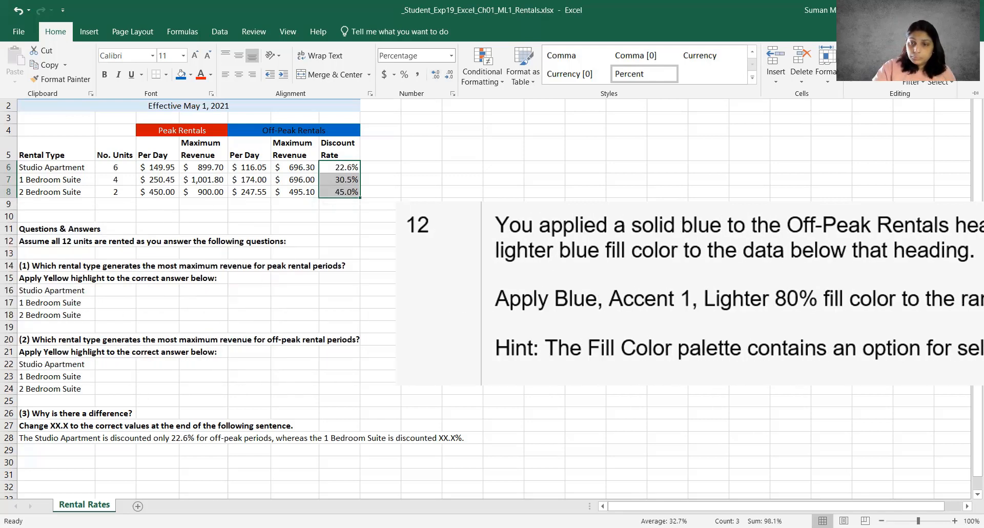
Step: Apply the Blue, Accent 1, Lighter 80% fill color to the off-peak data in E6:G8
{"action": "key", "text": "alt+Tab"}
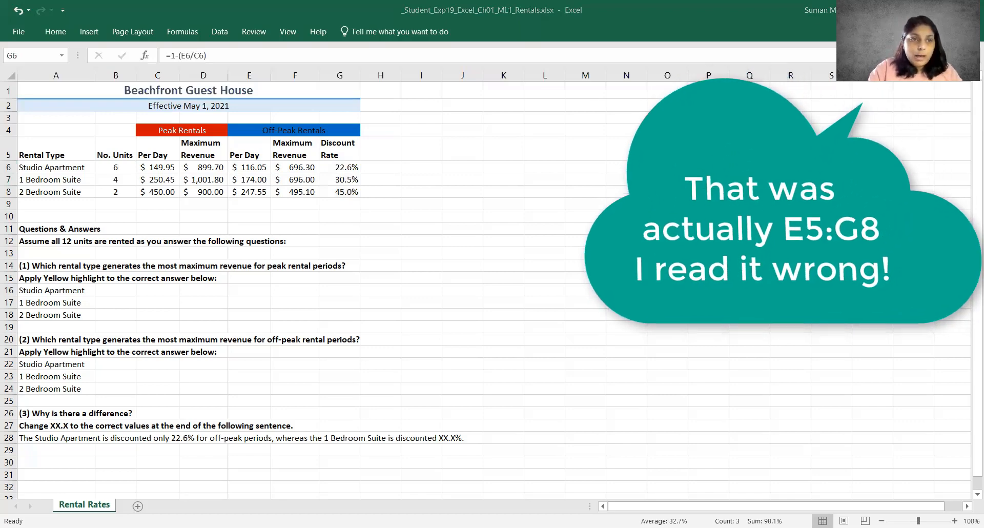
{"action": "left_click_drag", "start_coordinate": [252, 168], "coordinate": [300, 169]}
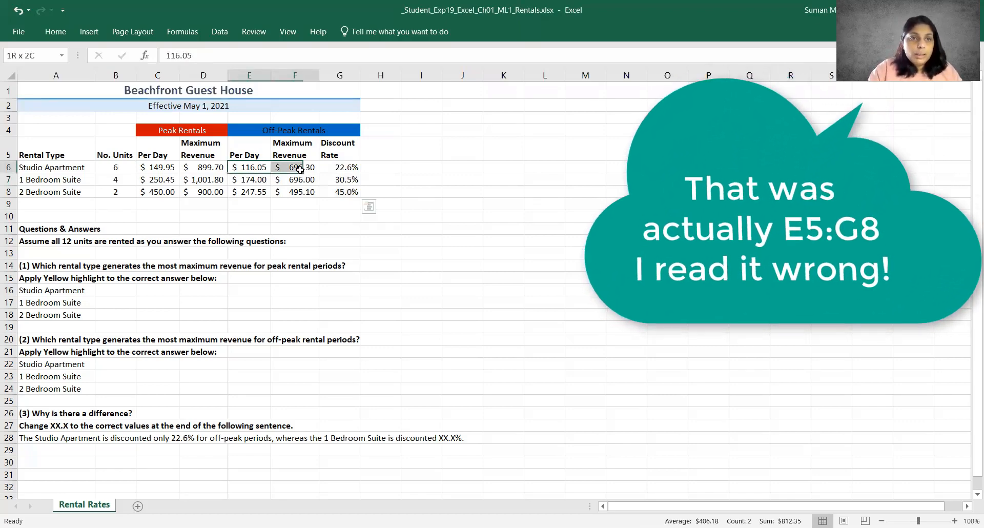
{"action": "left_click_drag", "start_coordinate": [300, 169], "coordinate": [339, 192]}
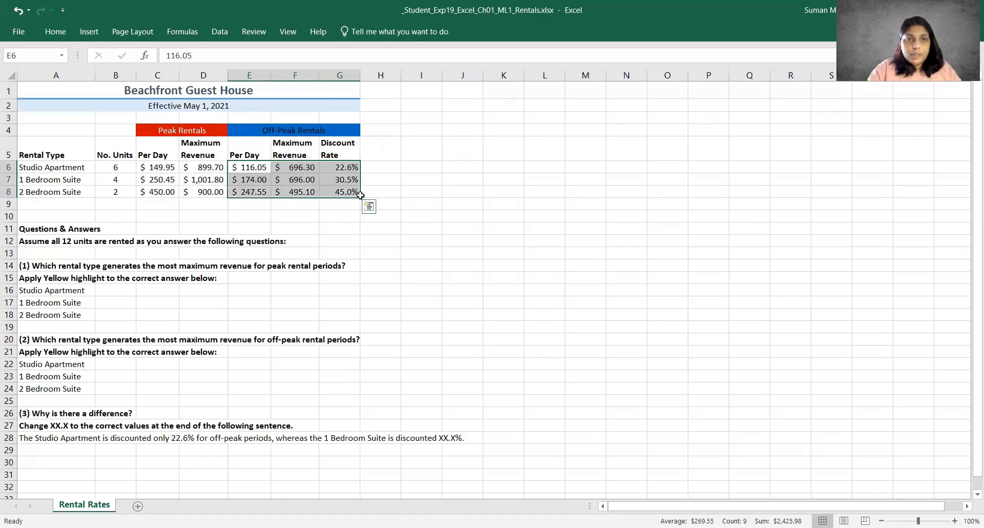
{"action": "left_click", "coordinate": [339, 204]}
{"action": "left_click_drag", "start_coordinate": [245, 166], "coordinate": [346, 193]}
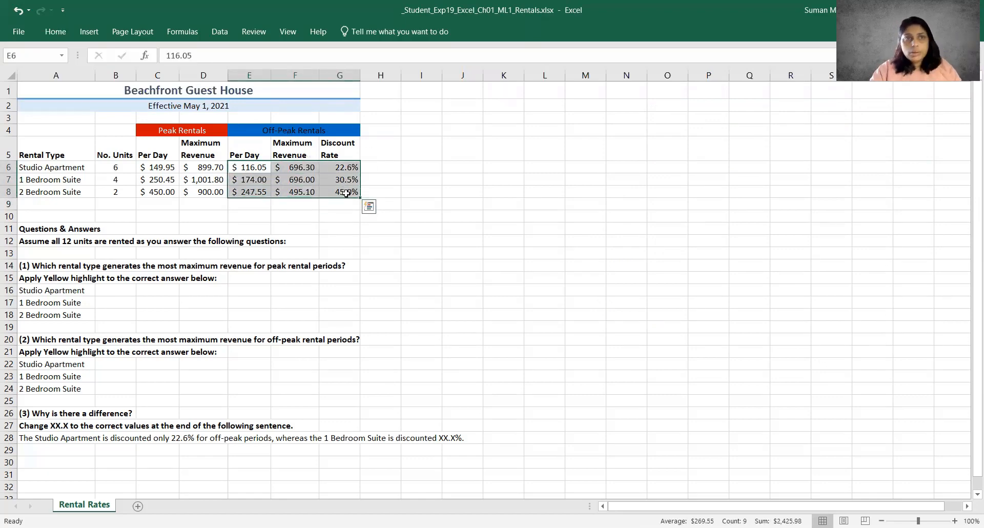
{"action": "left_click", "coordinate": [66, 35]}
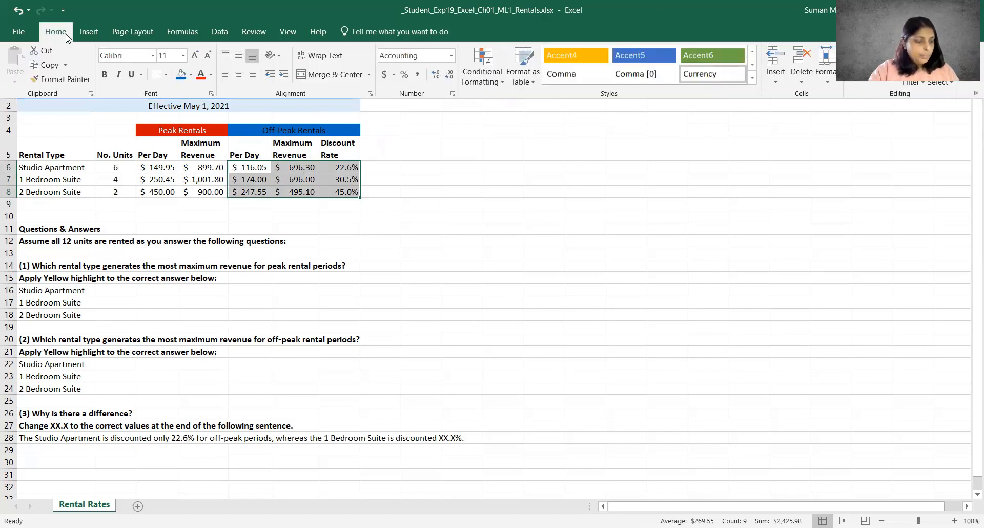
{"action": "left_click", "coordinate": [191, 75]}
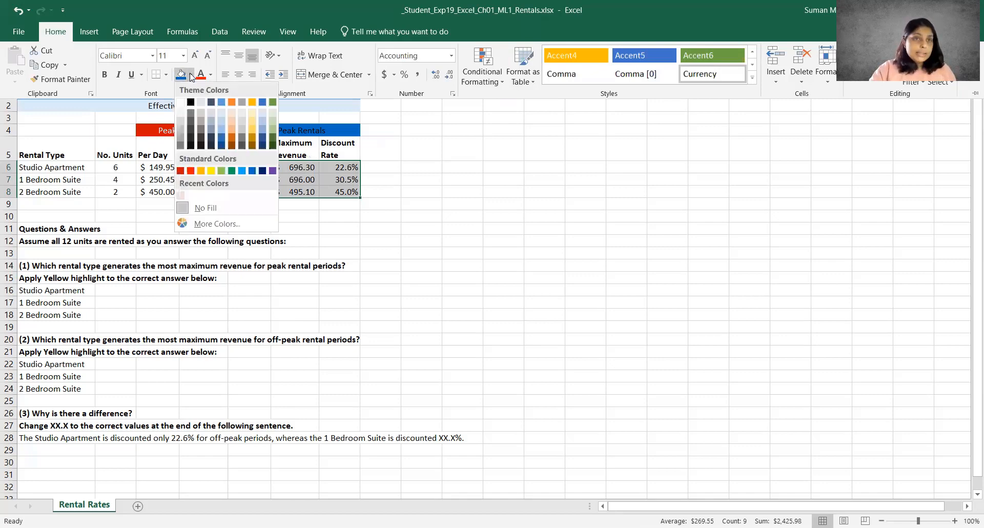
{"action": "left_click", "coordinate": [223, 114]}
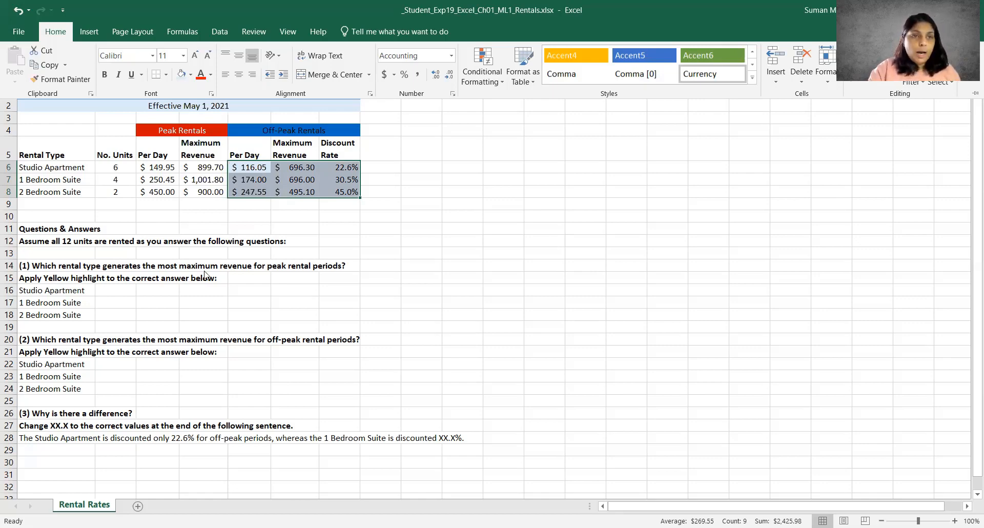
Step: Apply the same light blue fill to the off-peak column headings in E5:G5
{"action": "left_click", "coordinate": [160, 166]}
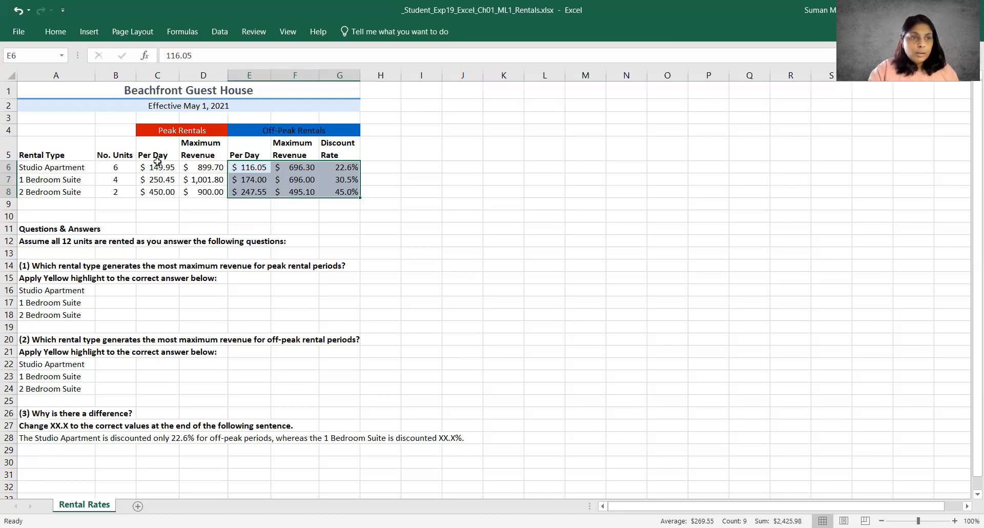
{"action": "left_click_drag", "start_coordinate": [153, 154], "coordinate": [219, 199]}
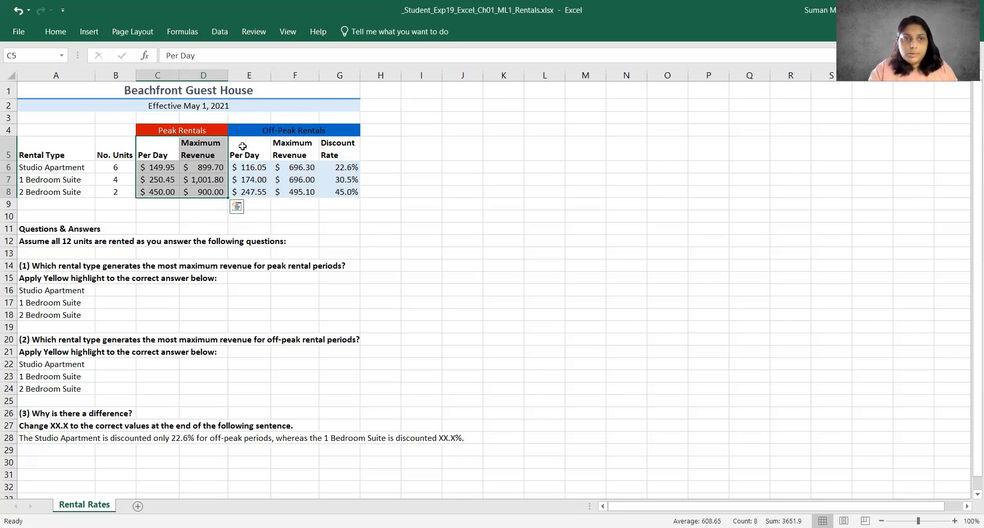
{"action": "left_click_drag", "start_coordinate": [242, 147], "coordinate": [341, 150]}
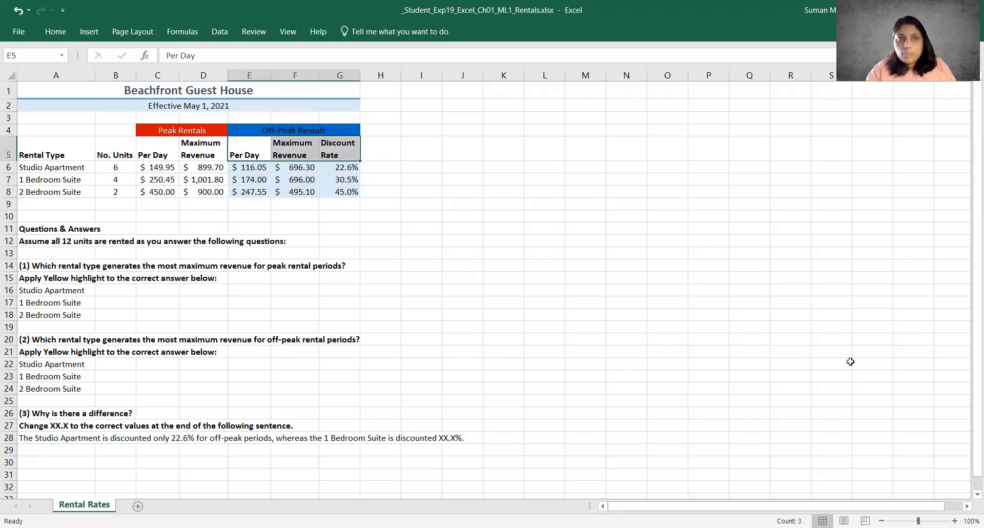
{"action": "left_click", "coordinate": [55, 31]}
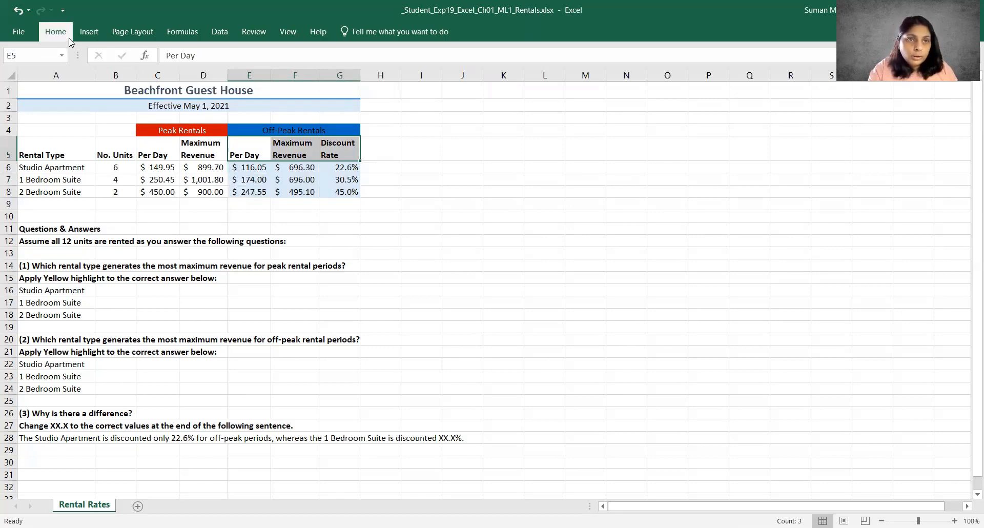
{"action": "left_click", "coordinate": [182, 77]}
Step: Open the custom RGB fill color definition for the peak rental range C5:D8
{"action": "left_click", "coordinate": [172, 153]}
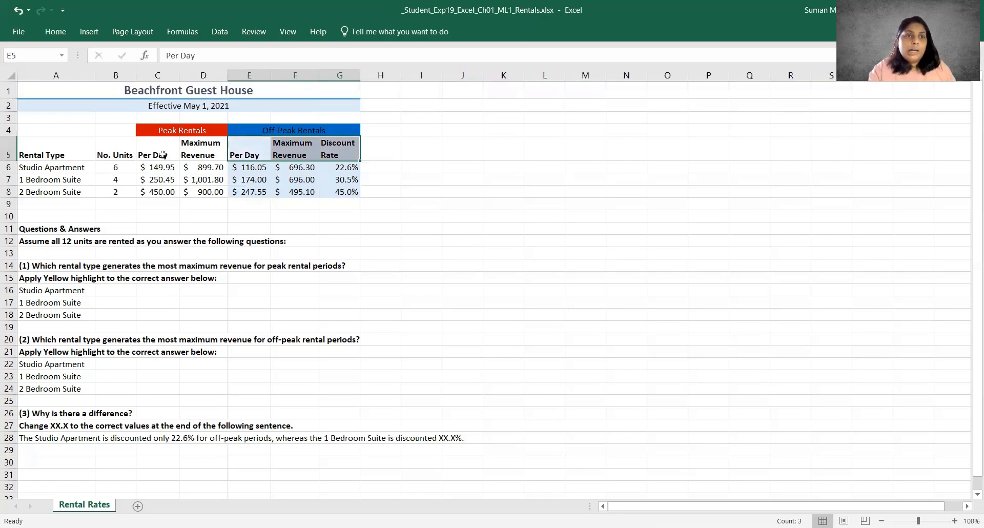
{"action": "left_click_drag", "start_coordinate": [172, 153], "coordinate": [249, 168]}
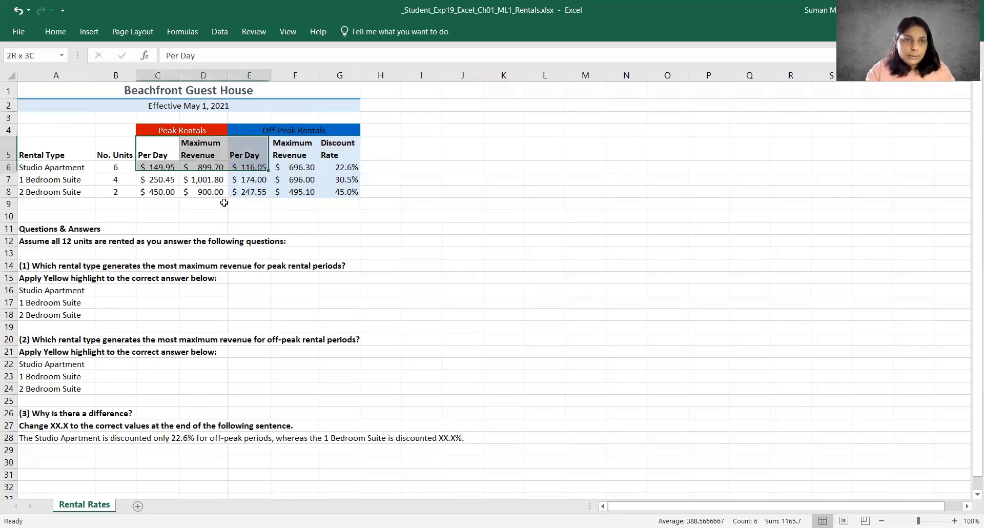
{"action": "left_click_drag", "start_coordinate": [224, 203], "coordinate": [221, 193]}
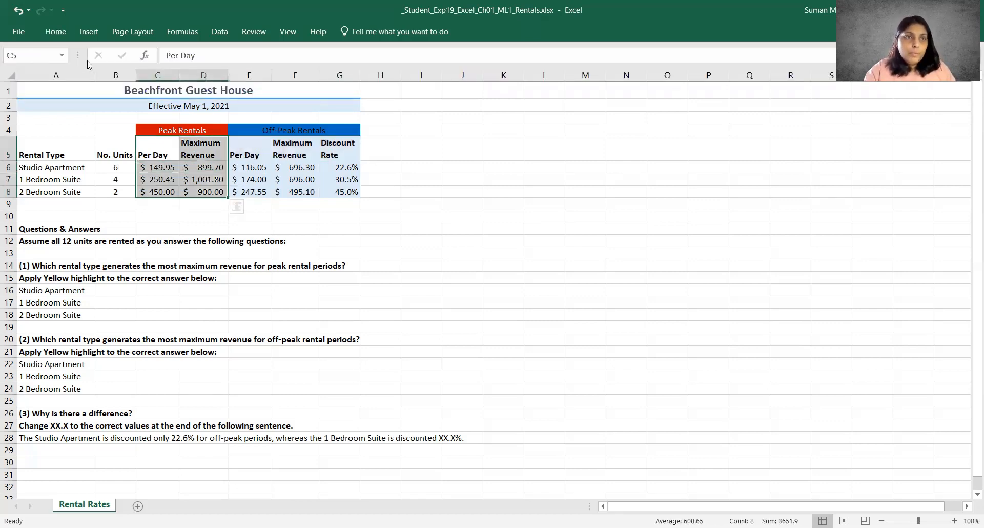
{"action": "left_click", "coordinate": [55, 31]}
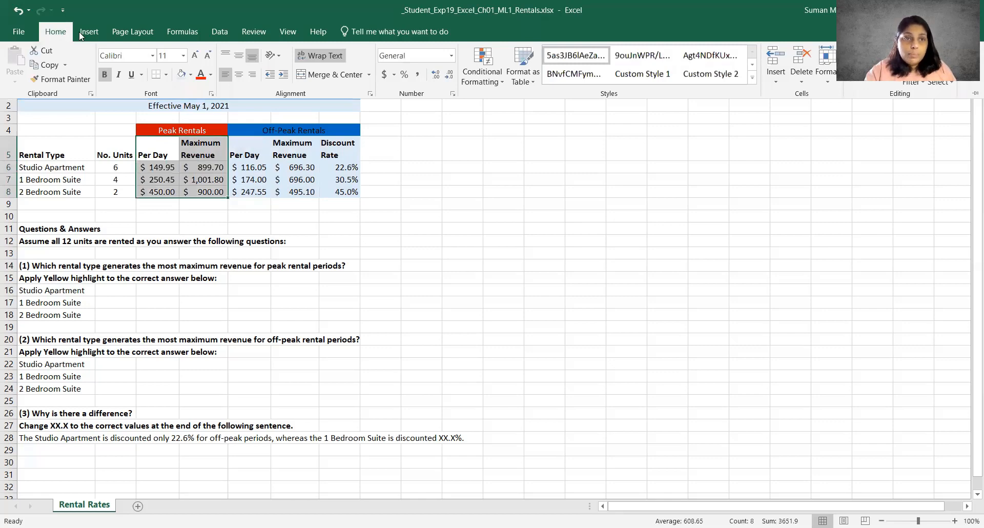
{"action": "left_click", "coordinate": [190, 75]}
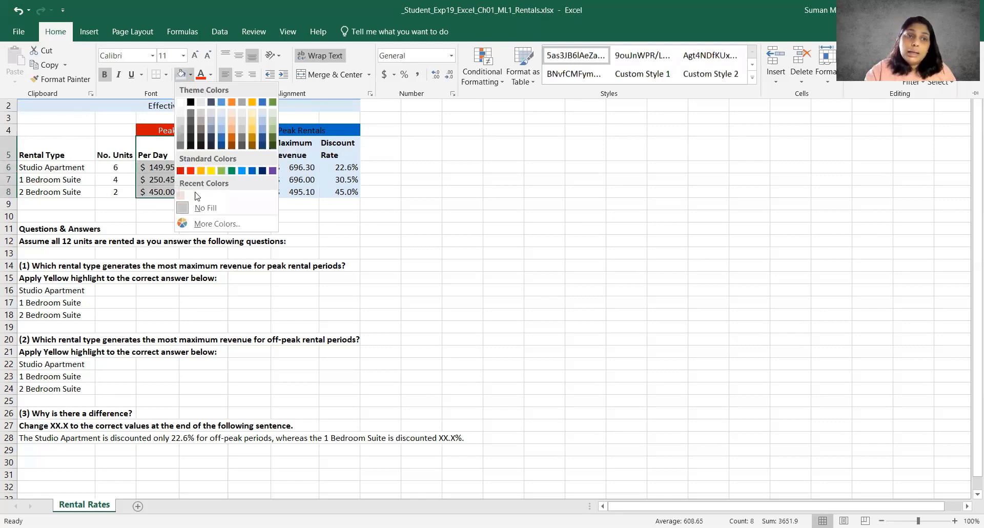
{"action": "left_click", "coordinate": [217, 224]}
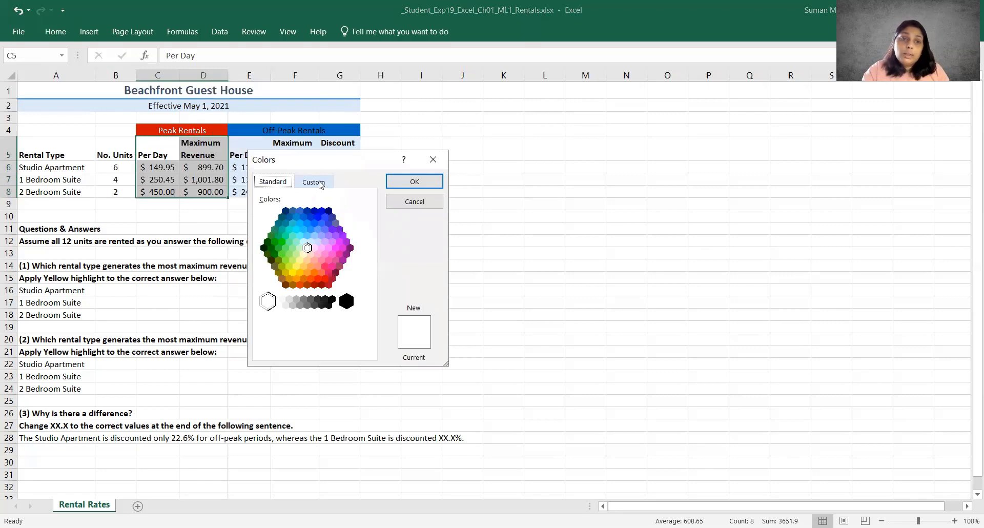
{"action": "left_click", "coordinate": [314, 182]}
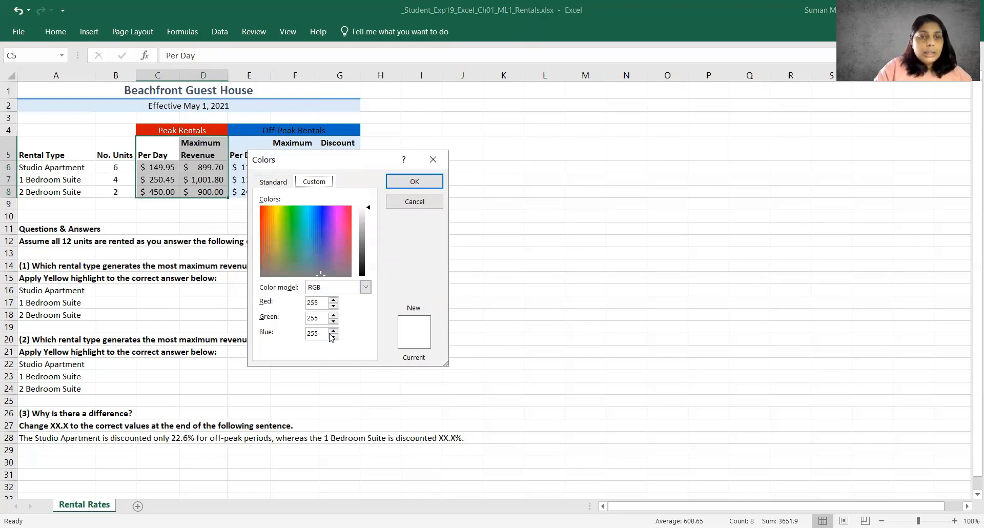
Step: Define the custom color as Red 242, Green 220, Blue 219 and apply it as the fill of C5:D8
{"action": "left_click", "coordinate": [325, 302]}
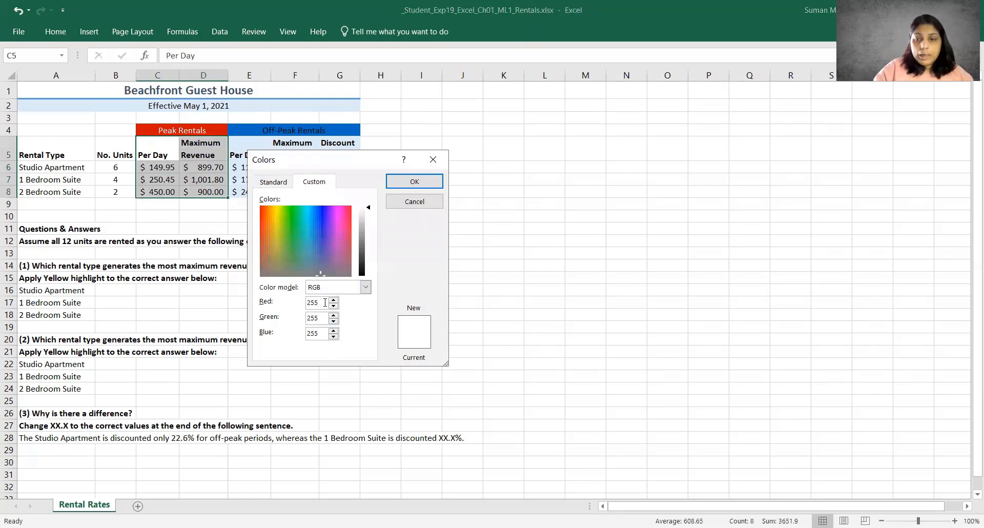
{"action": "key", "text": "BackSpace"}
{"action": "key", "text": "BackSpace"}
{"action": "key", "text": "BackSpace"}
{"action": "type", "text": "2"}
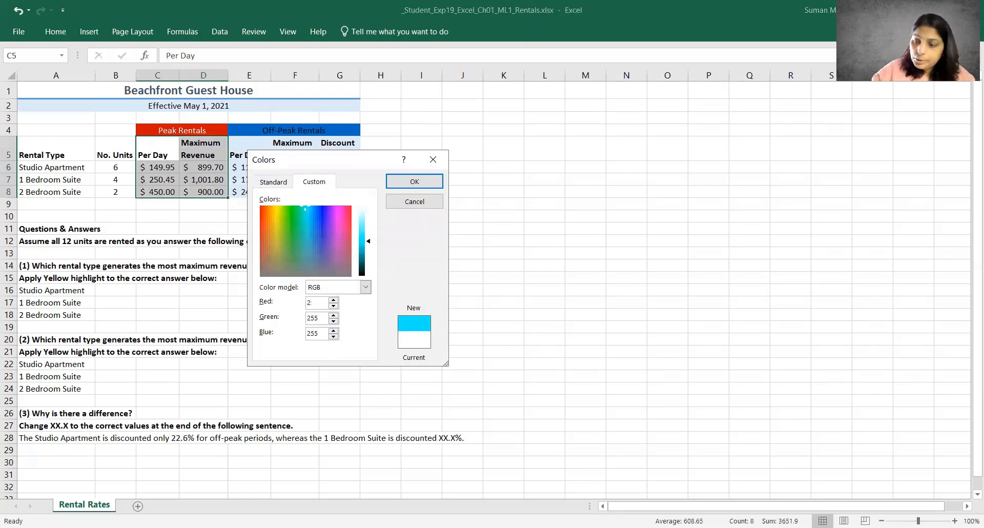
{"action": "type", "text": "42"}
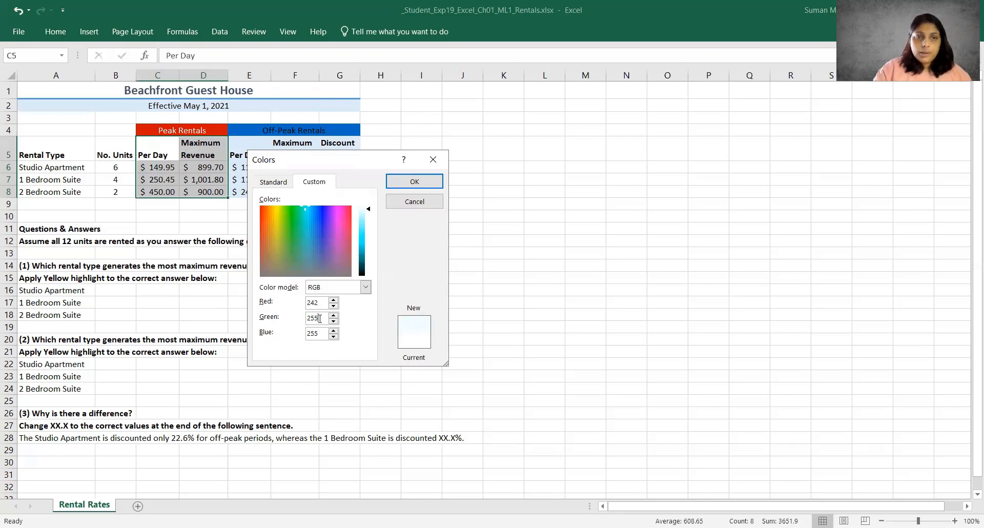
{"action": "key", "text": "BackSpace"}
{"action": "key", "text": "BackSpace"}
{"action": "type", "text": "20"}
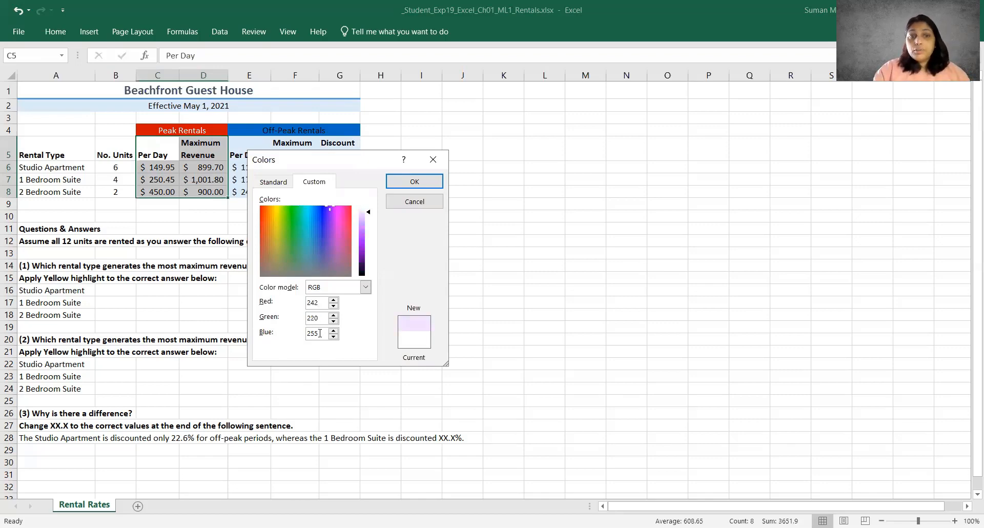
{"action": "key", "text": "Tab"}
{"action": "type", "text": "2"}
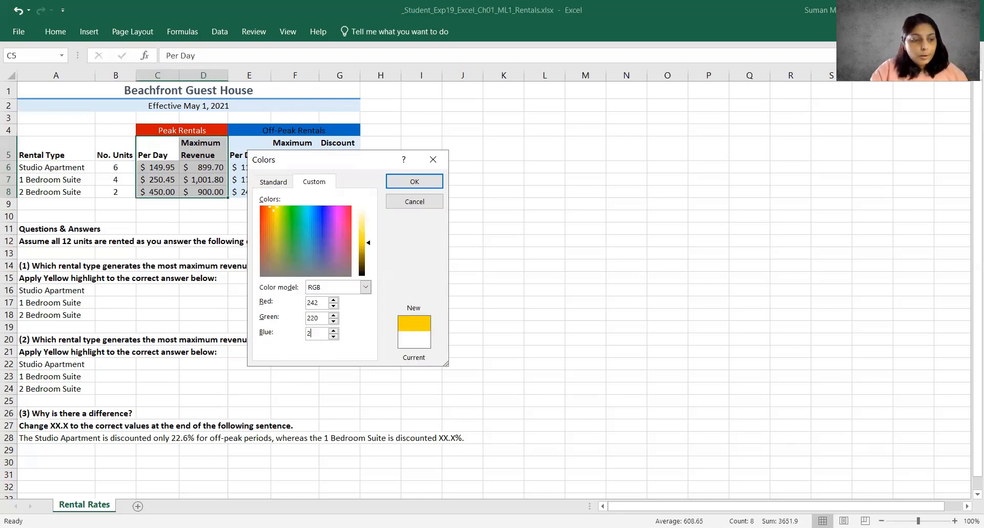
{"action": "type", "text": "2"}
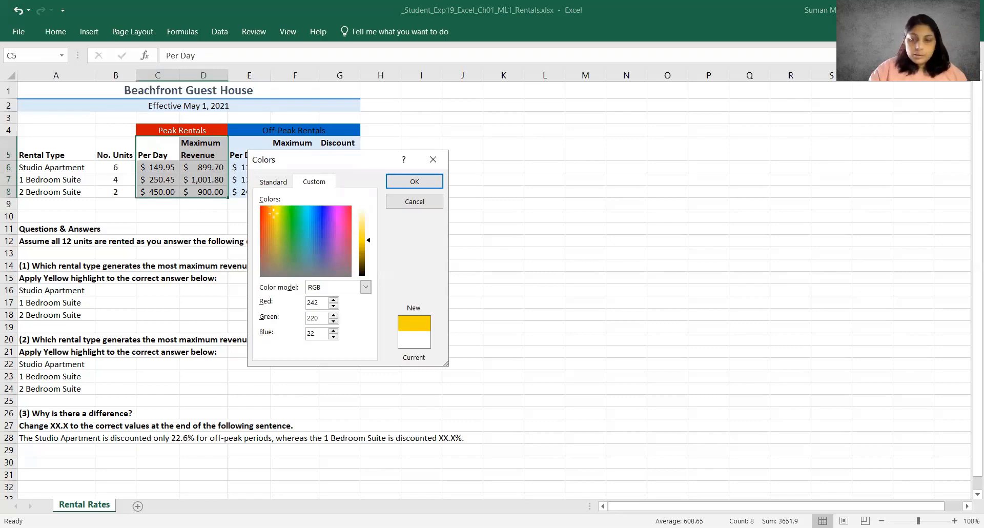
{"action": "key", "text": "BackSpace"}
{"action": "type", "text": "19"}
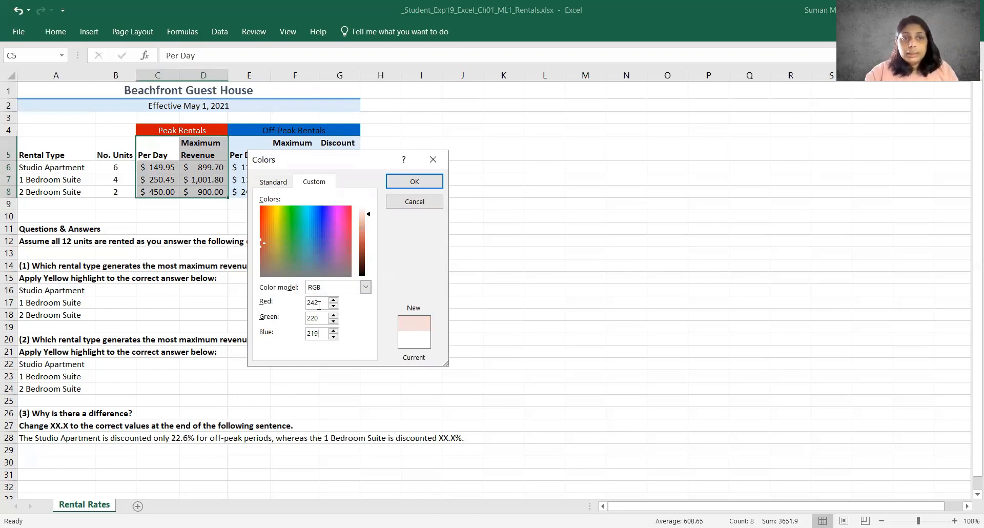
{"action": "key", "text": "Return"}
{"action": "left_click", "coordinate": [357, 265]}
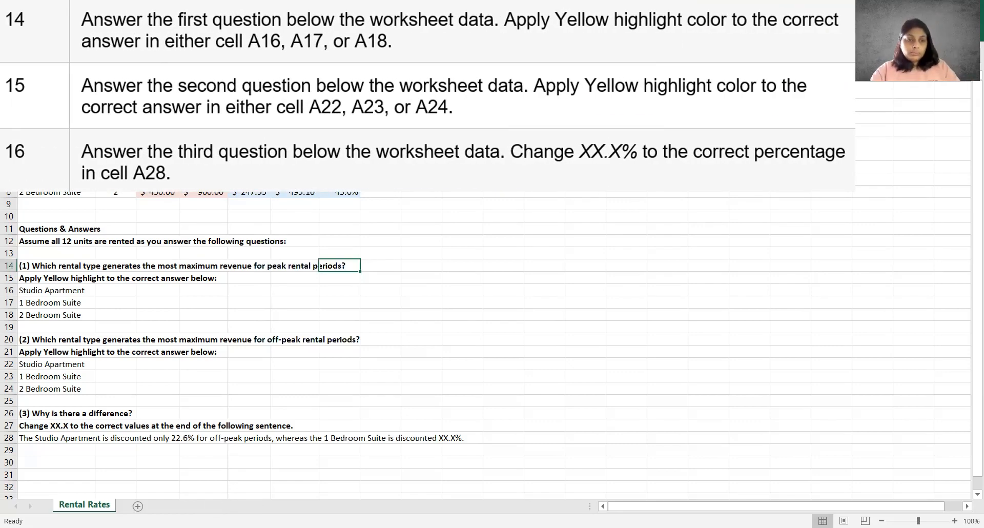
{"action": "key", "text": "ctrl+Home"}
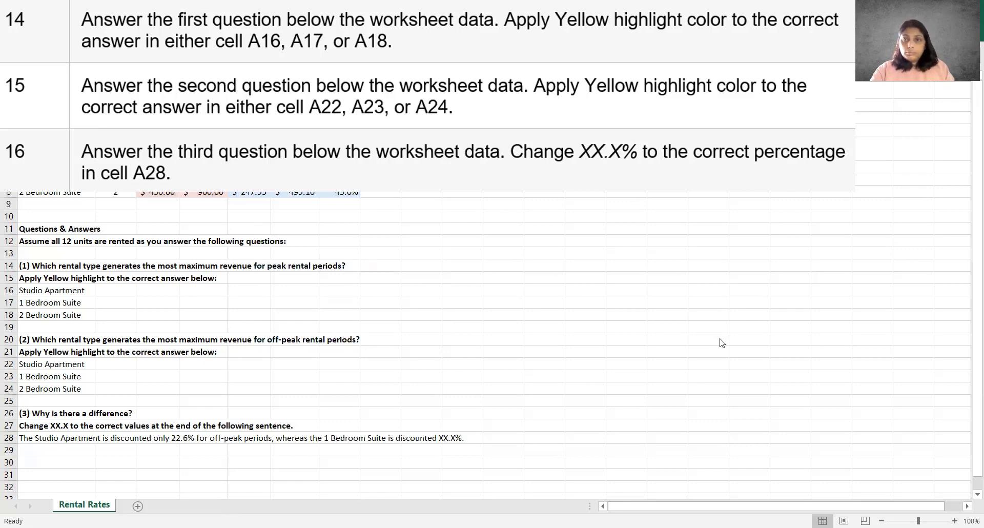
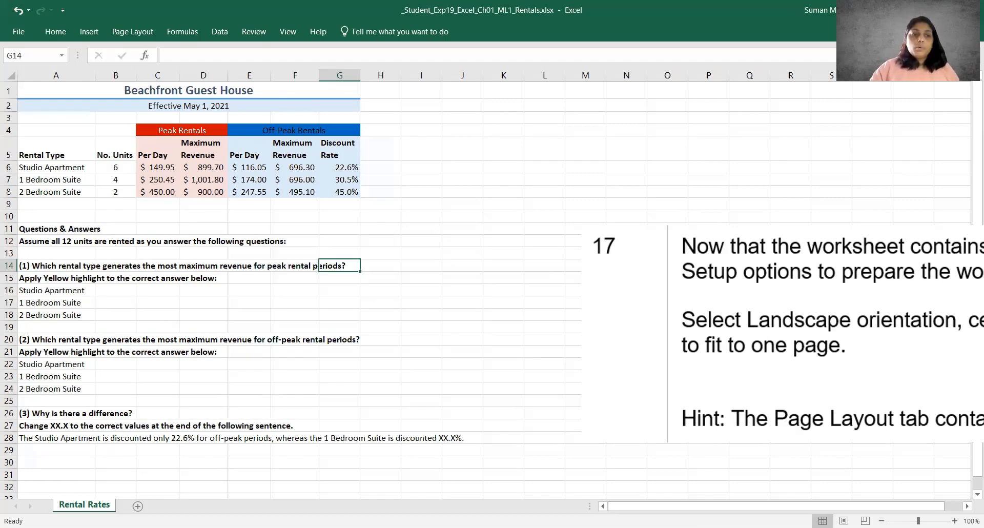
Step: Set the worksheet's print orientation to Landscape and return to the worksheet
{"action": "left_click", "coordinate": [485, 241]}
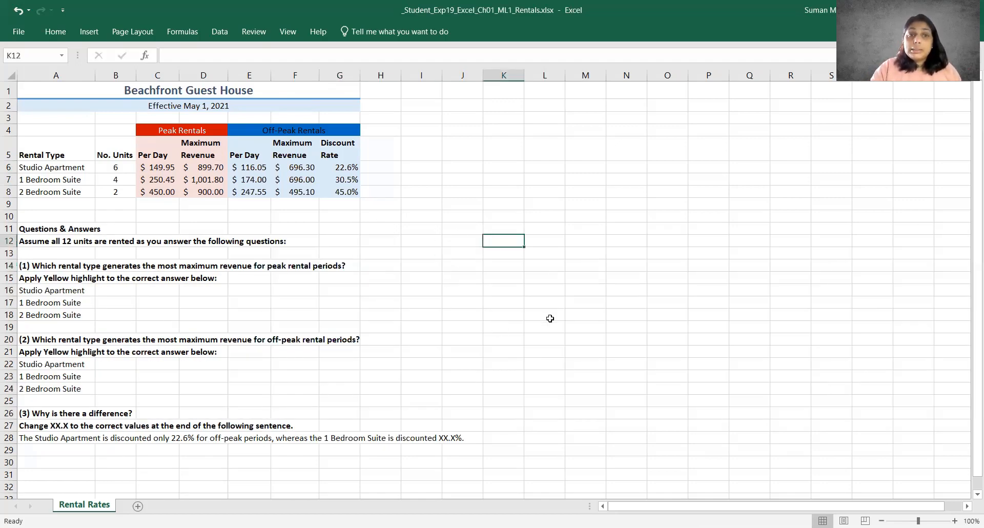
{"action": "left_click", "coordinate": [18, 32]}
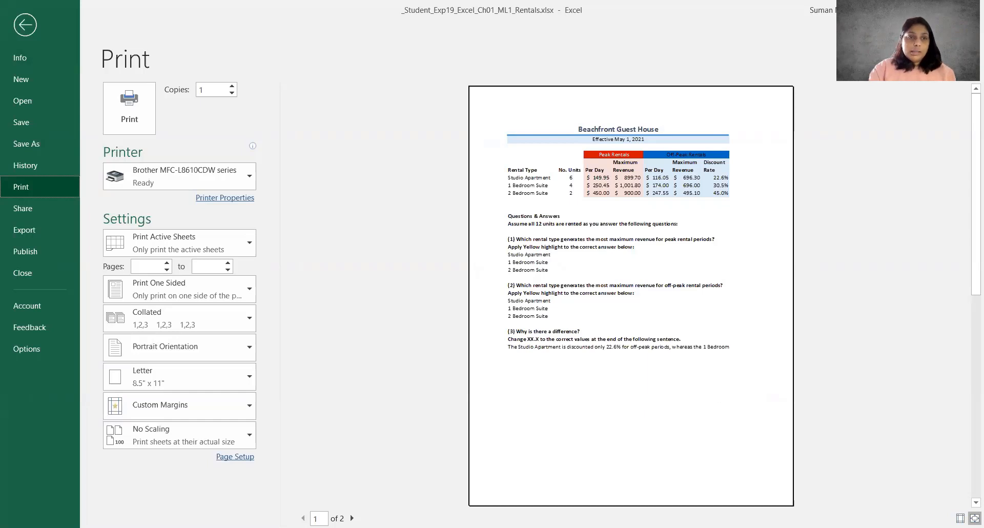
{"action": "left_click", "coordinate": [170, 351]}
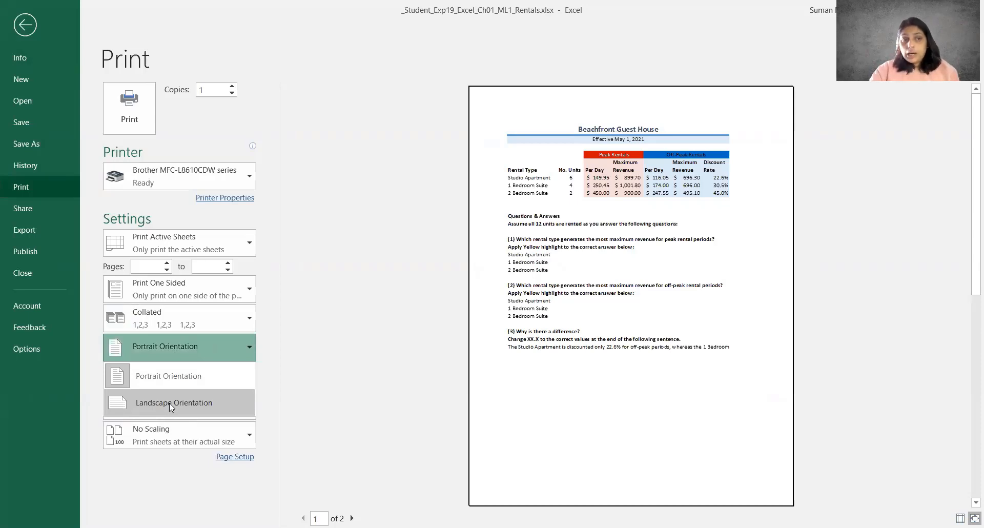
{"action": "left_click", "coordinate": [169, 403]}
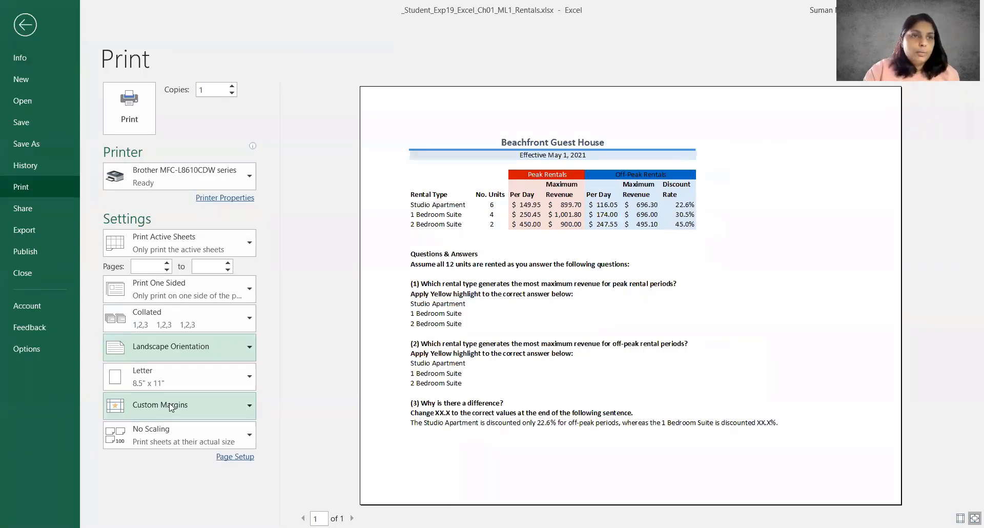
{"action": "left_click", "coordinate": [25, 24]}
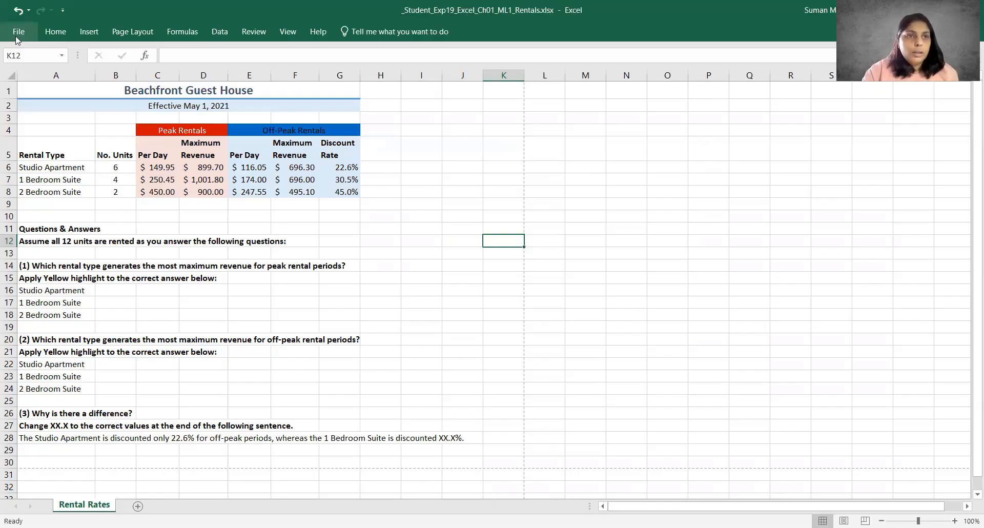
{"action": "left_click", "coordinate": [131, 31]}
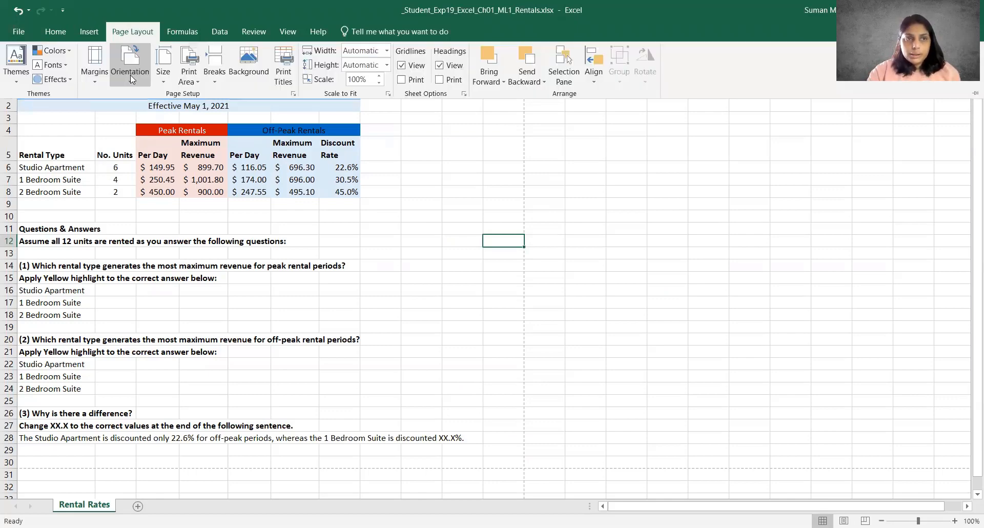
{"action": "left_click", "coordinate": [130, 75]}
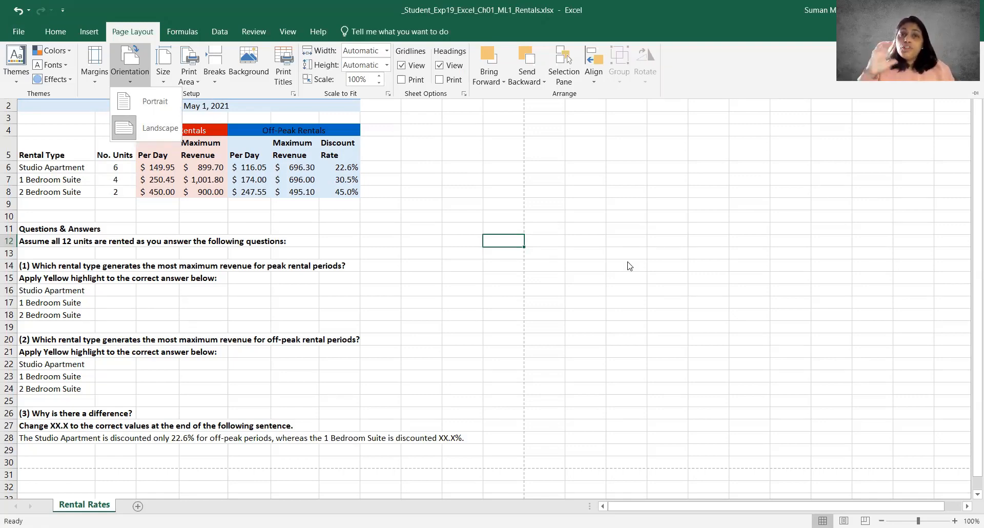
{"action": "key", "text": "Escape"}
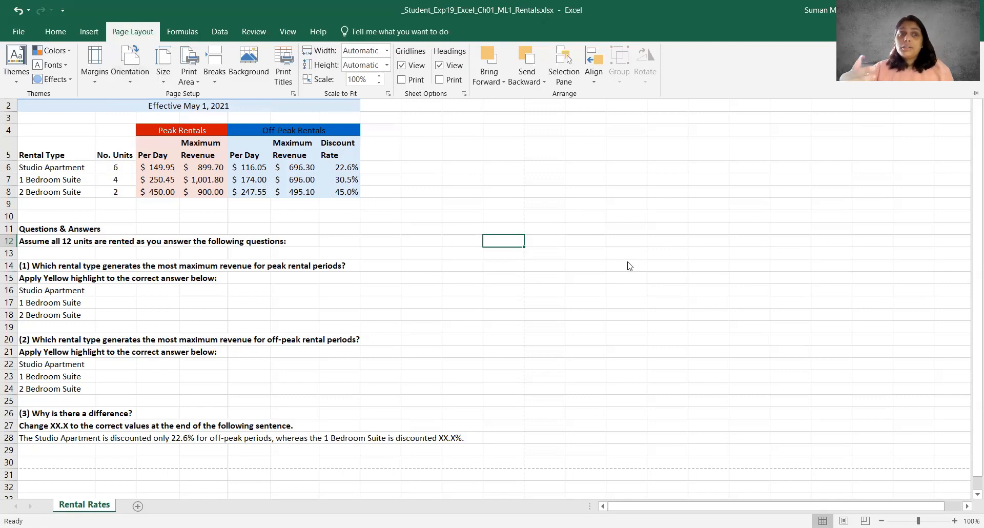
{"action": "key", "text": "ctrl+F1"}
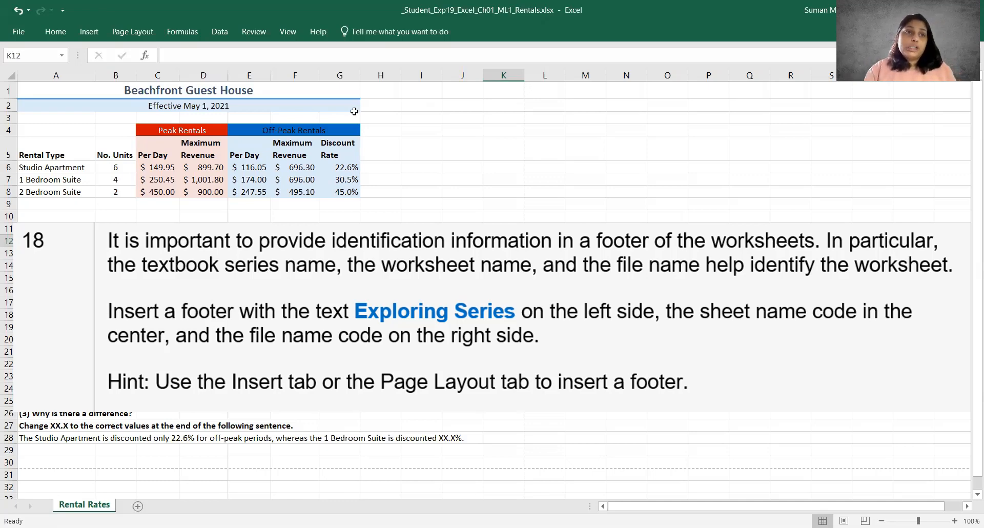
Step: Examine the worksheet's print preview with the page margin guides displayed, and return to the worksheet
{"action": "left_click", "coordinate": [18, 31]}
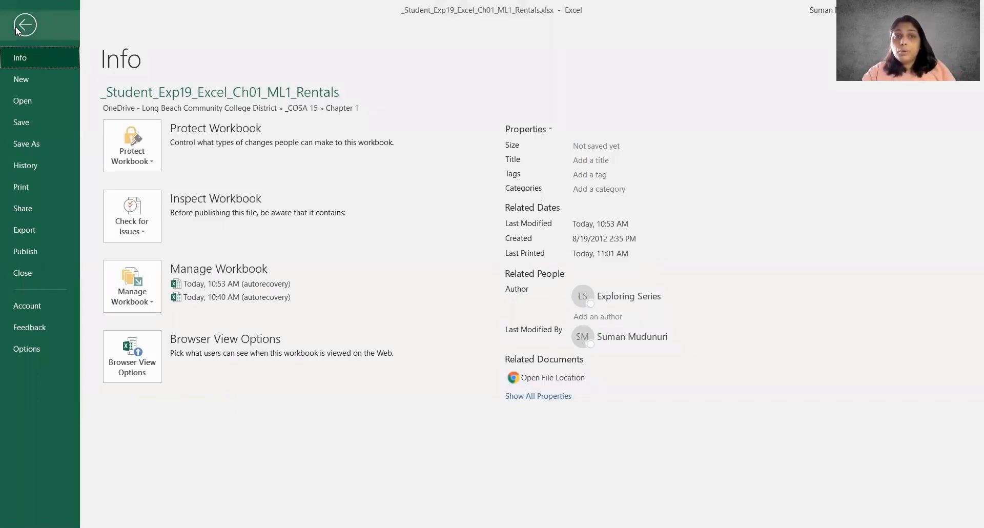
{"action": "left_click", "coordinate": [36, 187]}
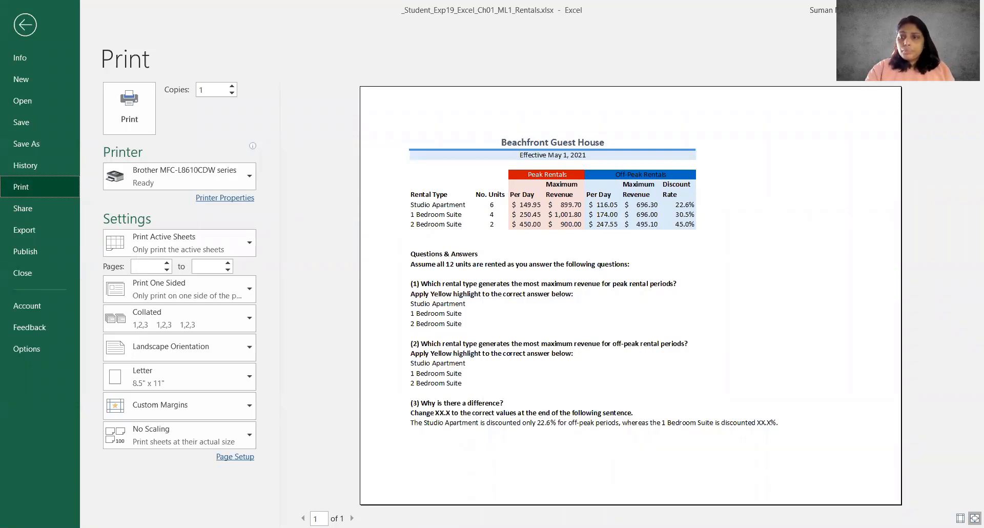
{"action": "left_click", "coordinate": [959, 518]}
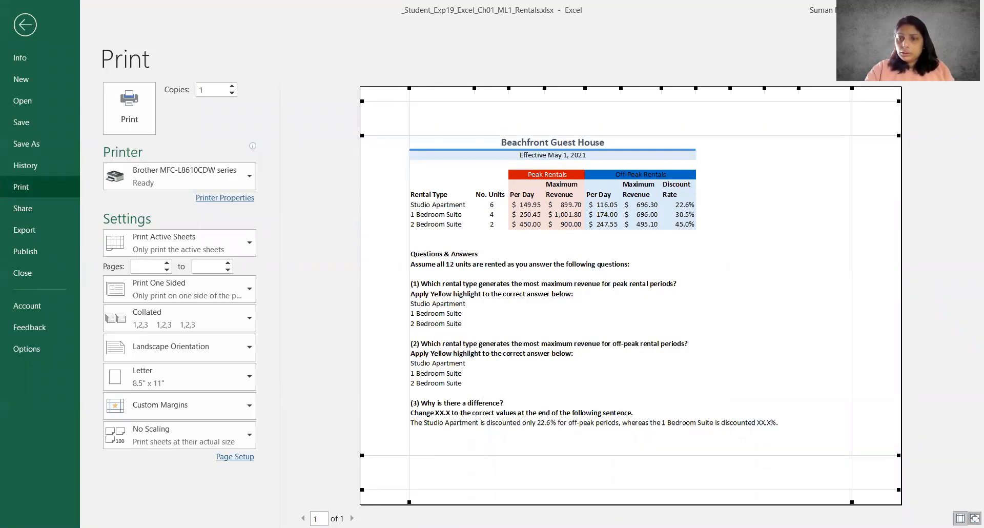
{"action": "left_click", "coordinate": [959, 518]}
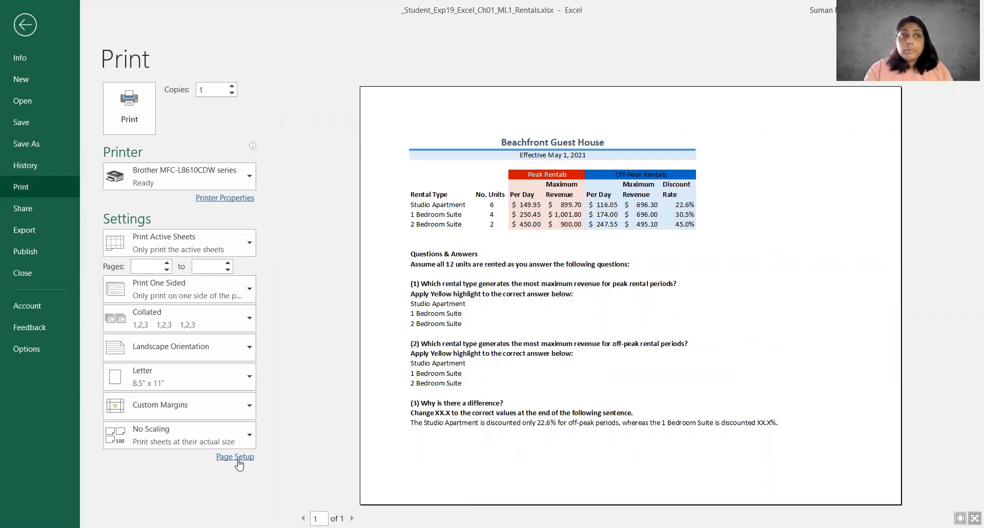
{"action": "left_click", "coordinate": [27, 26]}
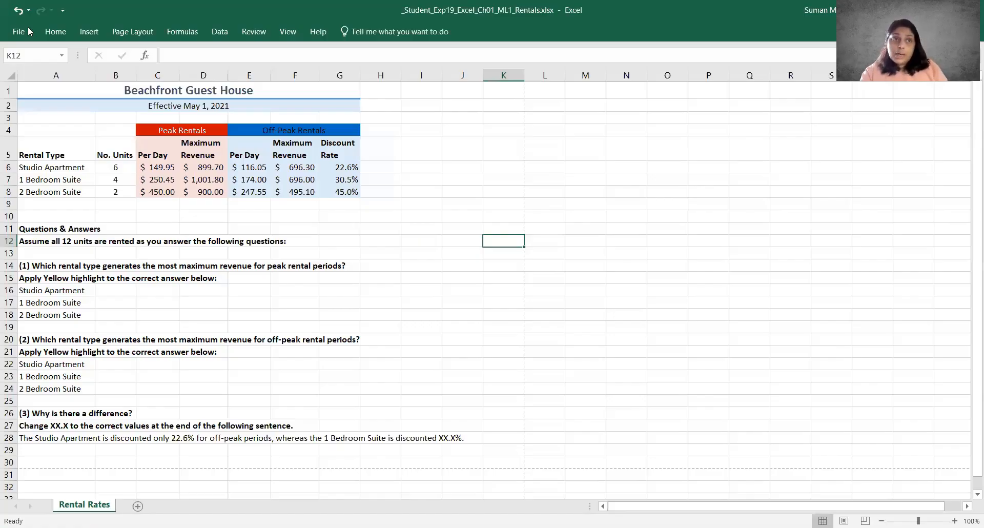
{"action": "key", "text": "alt+n"}
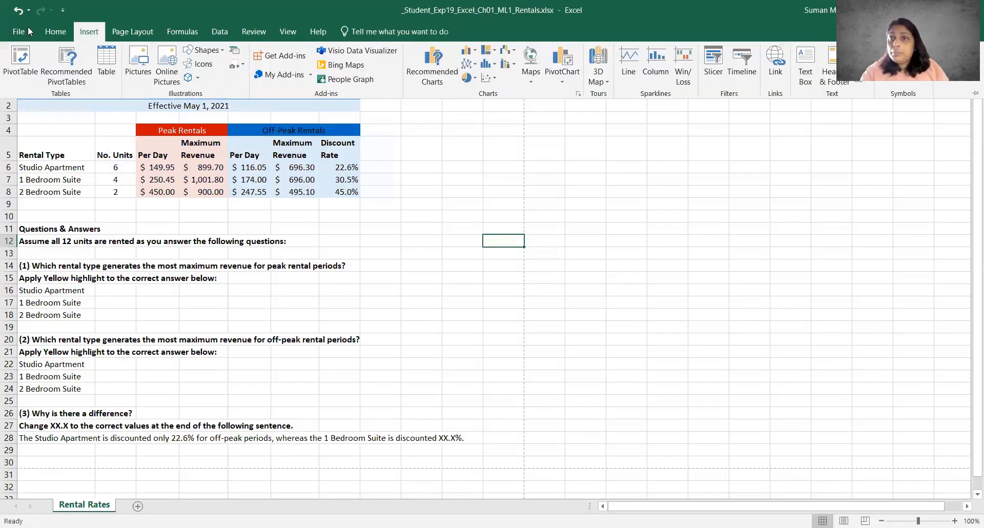
{"action": "left_click", "coordinate": [81, 34]}
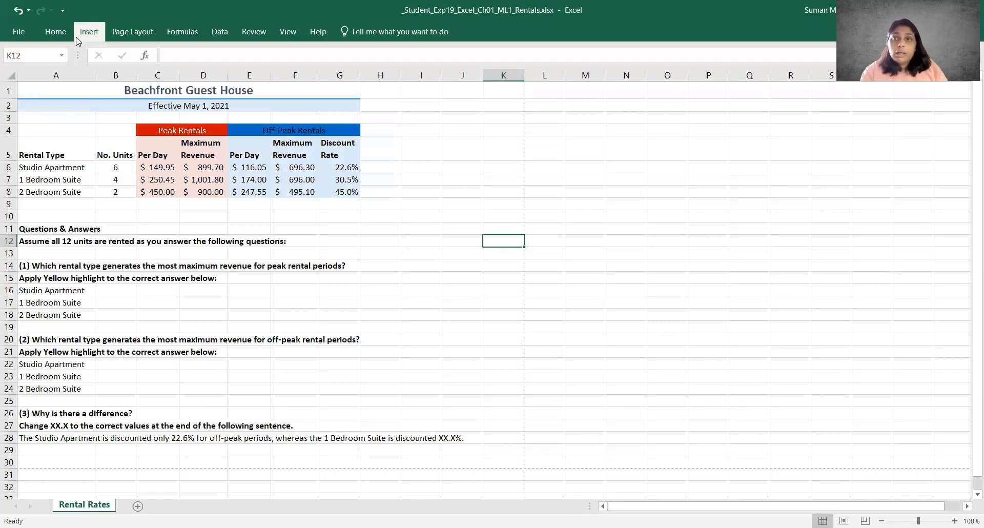
{"action": "left_click", "coordinate": [81, 34]}
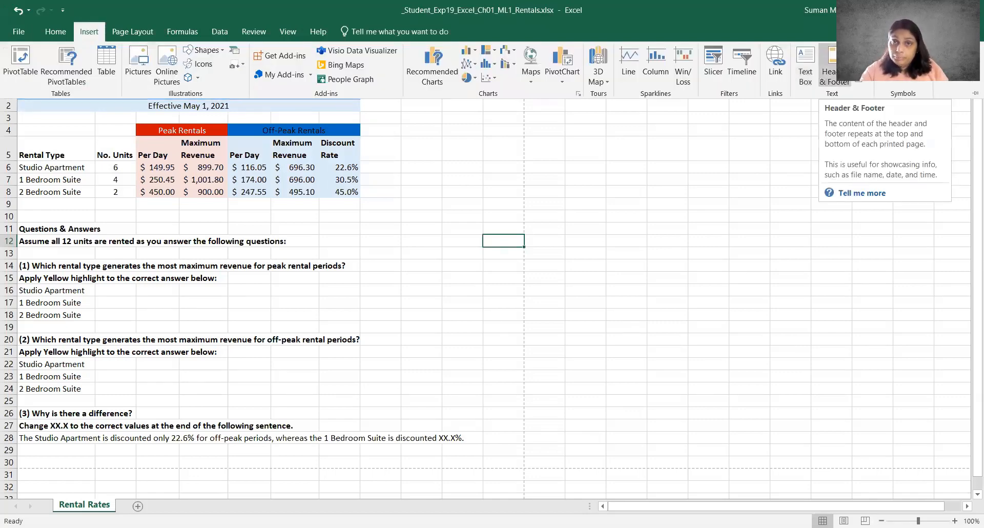
{"action": "left_click", "coordinate": [49, 32]}
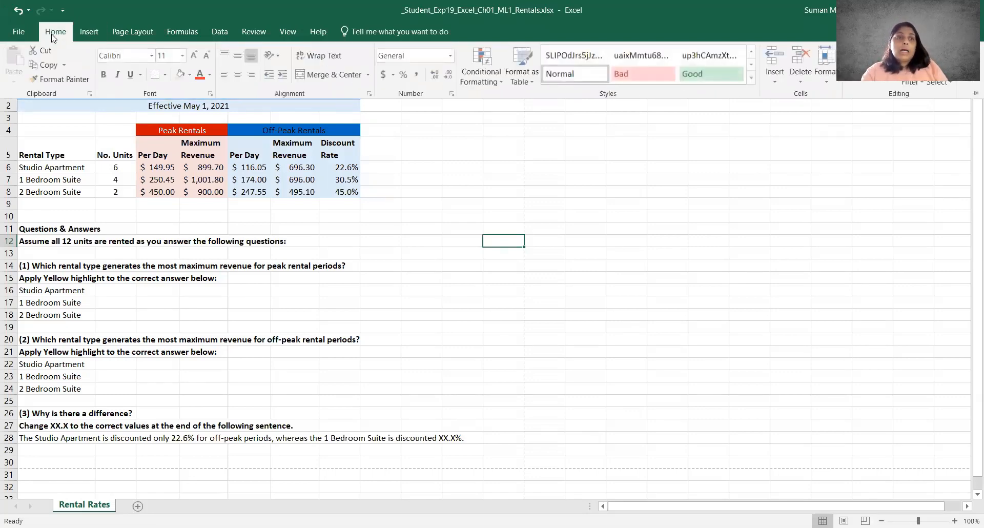
Step: Open the custom footer definition in the Rental Rates worksheet's page setup
{"action": "left_click", "coordinate": [19, 34]}
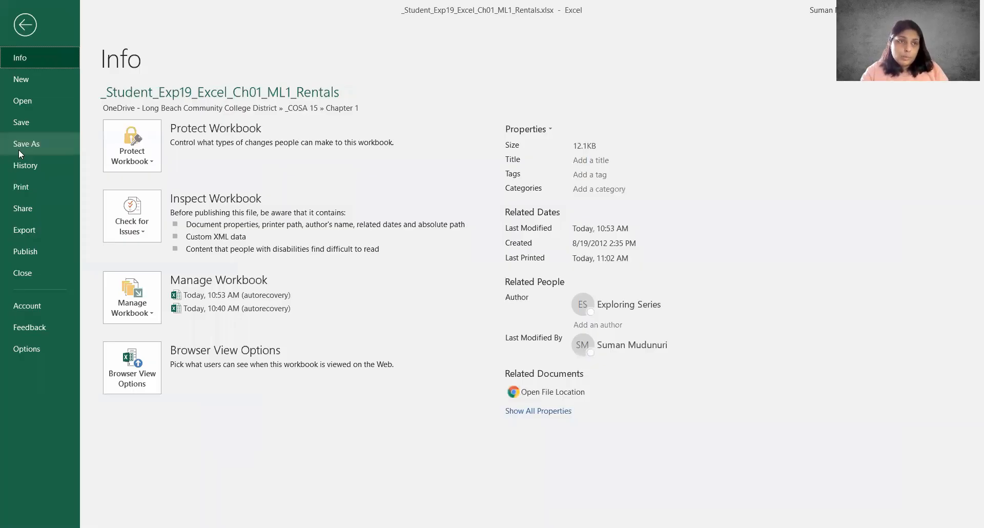
{"action": "left_click", "coordinate": [21, 187]}
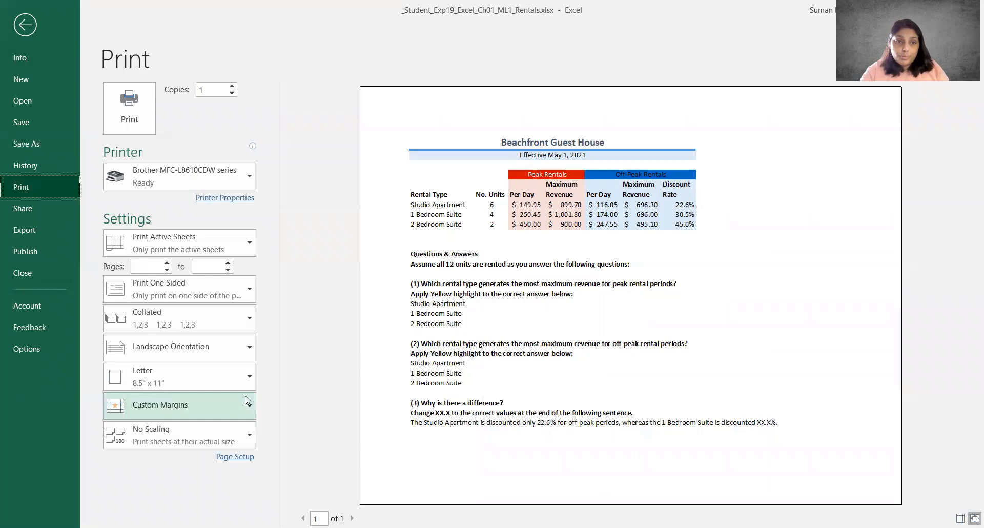
{"action": "left_click", "coordinate": [229, 461]}
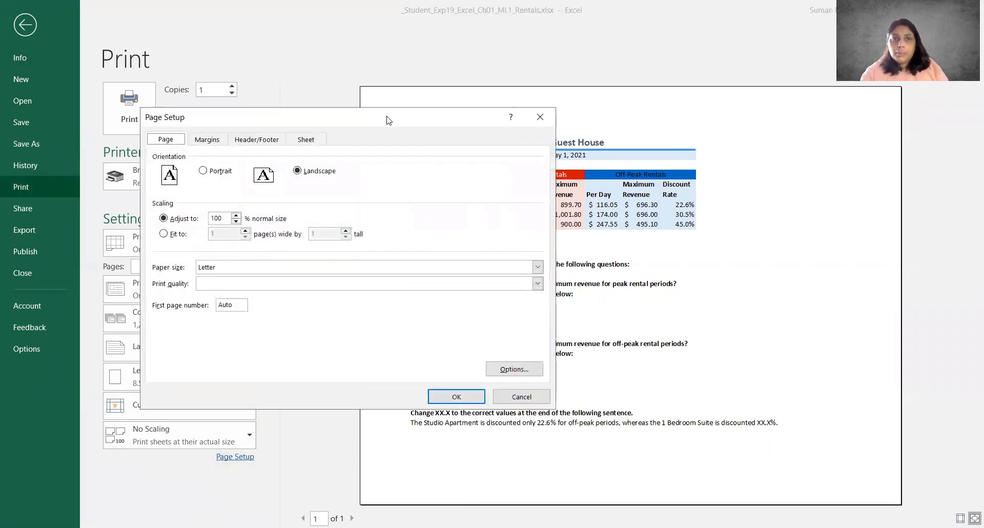
{"action": "left_click_drag", "start_coordinate": [388, 121], "coordinate": [301, 48]}
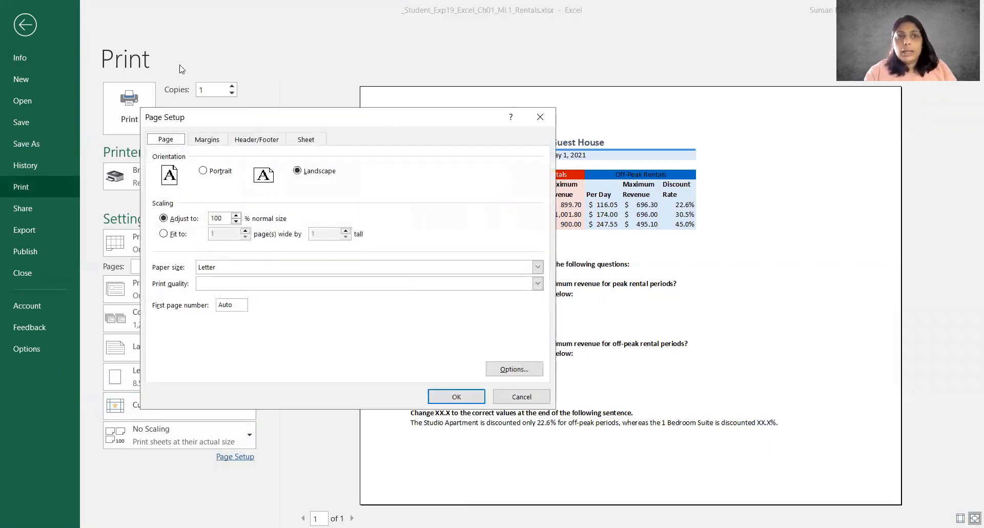
{"action": "left_click", "coordinate": [181, 68]}
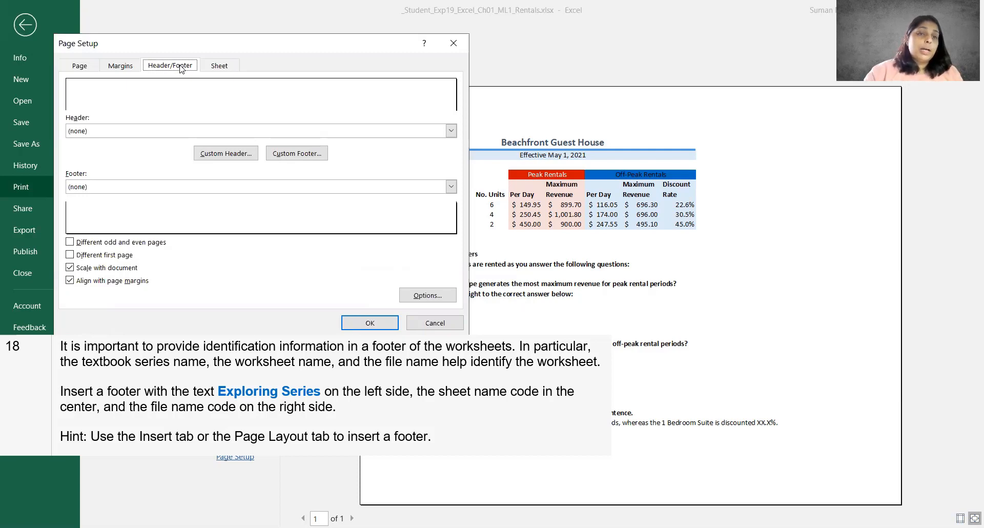
{"action": "left_click", "coordinate": [315, 154]}
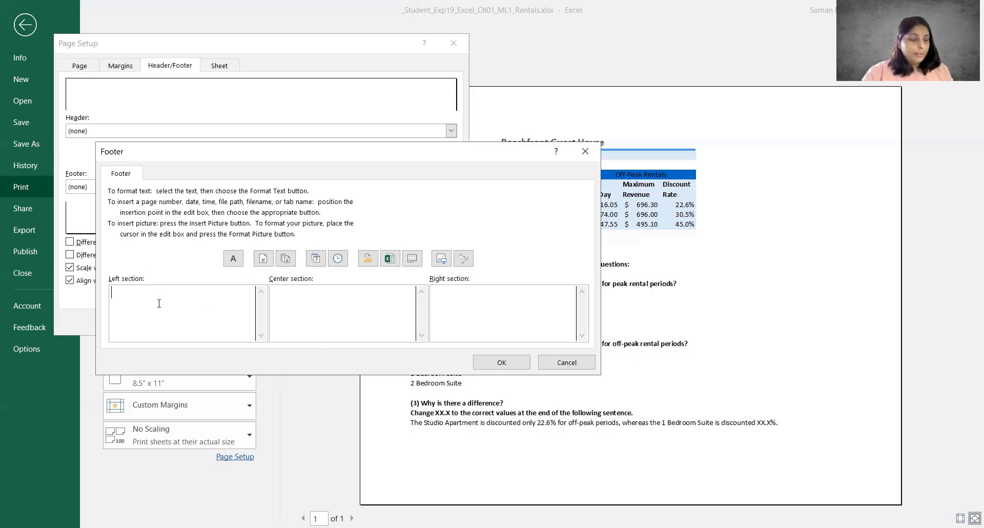
Step: Enter Exploring Series in the left section of the custom footer
{"action": "type", "text": "Explor"}
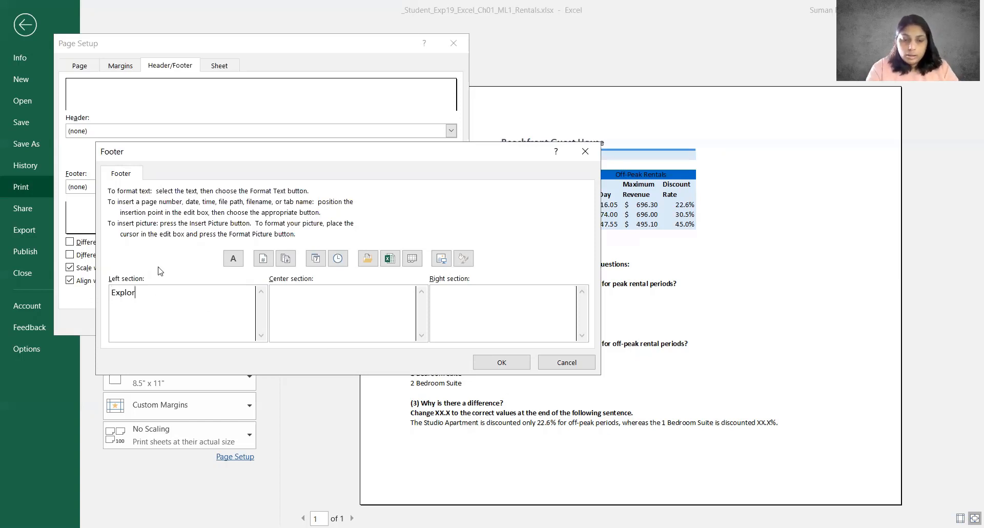
{"action": "type", "text": "ing SERie"}
{"action": "key", "text": "BackSpace"}
{"action": "key", "text": "BackSpace"}
{"action": "key", "text": "BackSpace"}
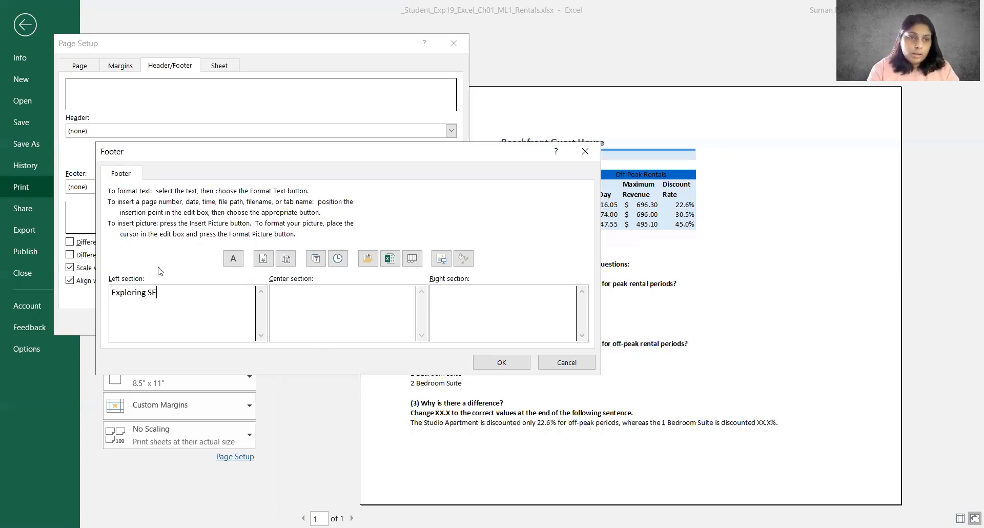
{"action": "key", "text": "BackSpace"}
{"action": "type", "text": "eries"}
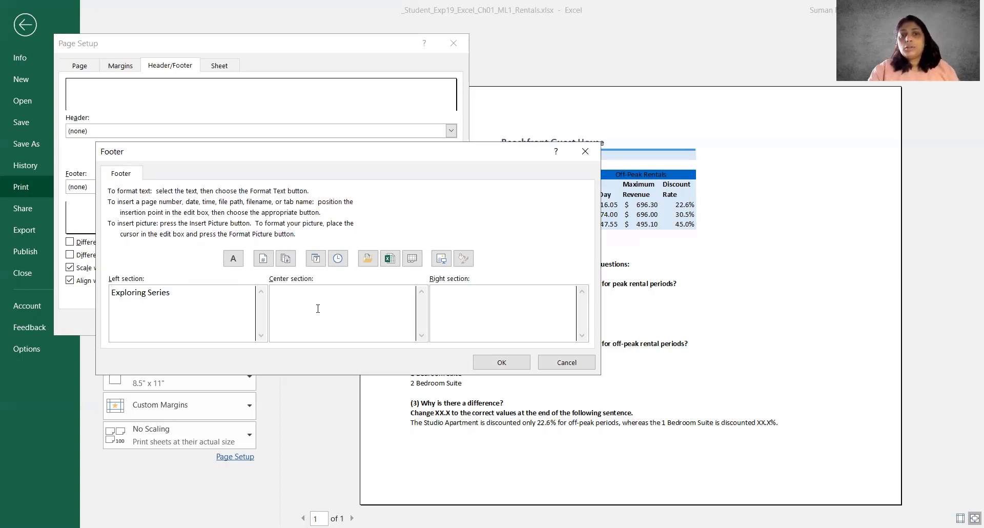
Step: Add the sheet name code to the footer's center section and the file name code to its right section, apply the footer and return to the worksheet
{"action": "left_click", "coordinate": [318, 308]}
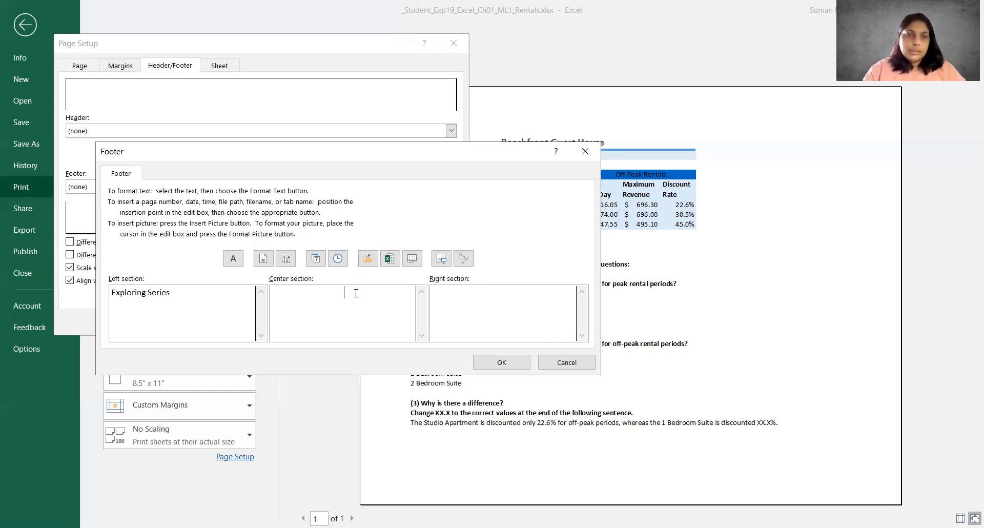
{"action": "left_click", "coordinate": [409, 262]}
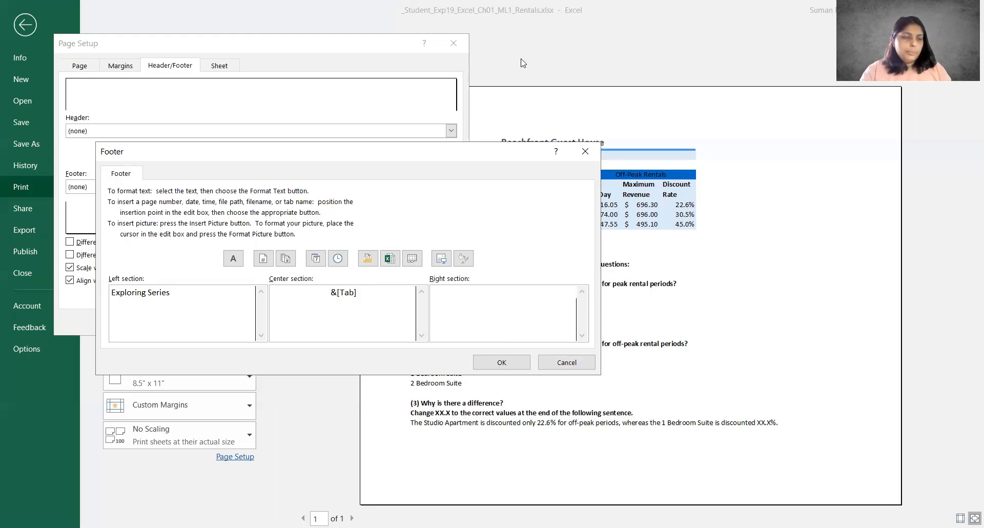
{"action": "left_click", "coordinate": [392, 259]}
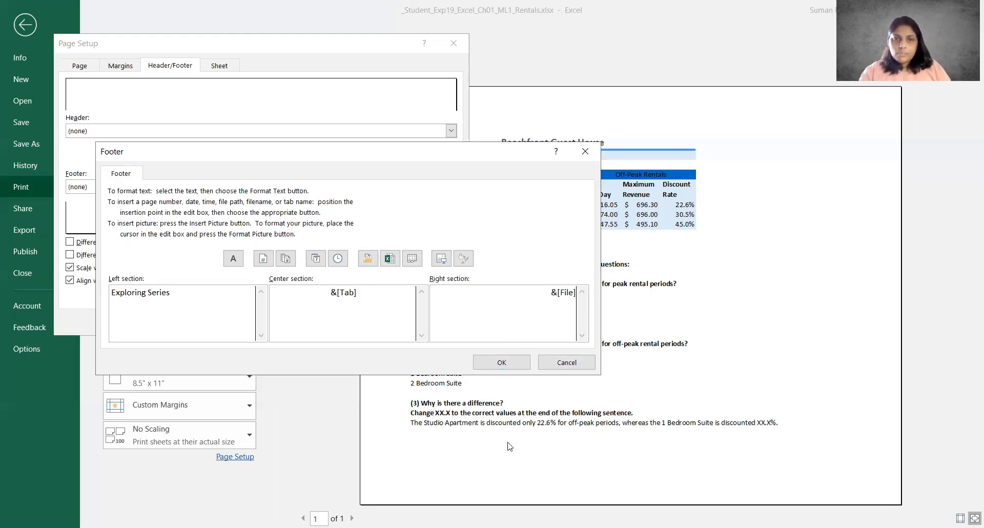
{"action": "left_click", "coordinate": [501, 362]}
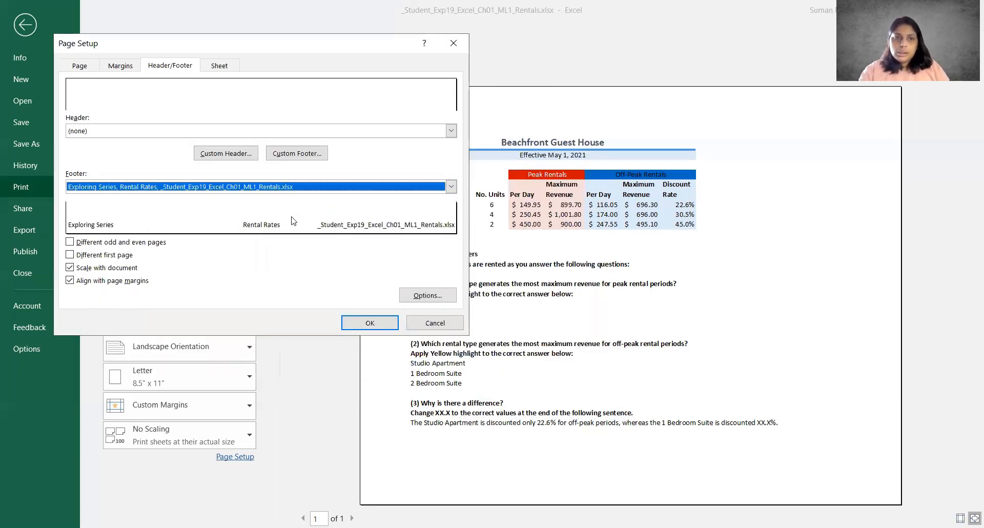
{"action": "left_click", "coordinate": [365, 324]}
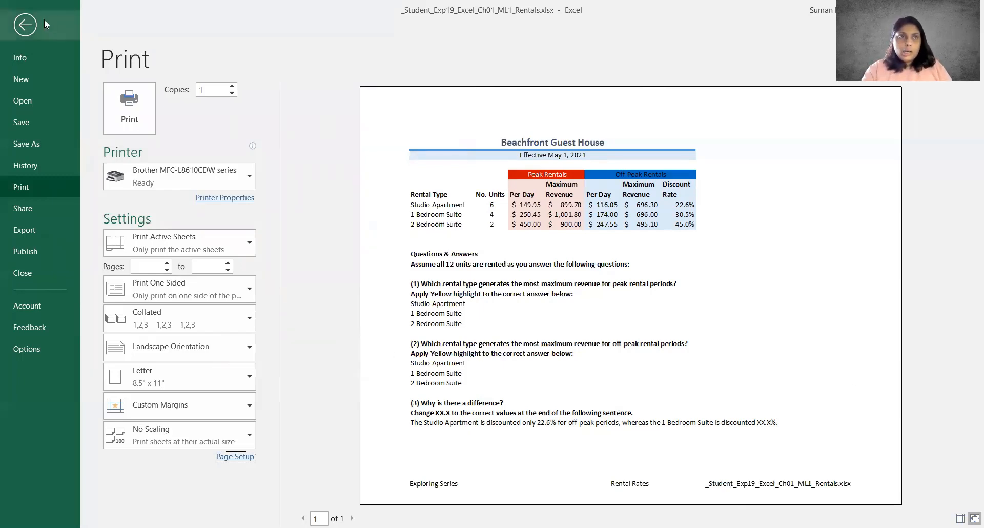
{"action": "left_click", "coordinate": [27, 25]}
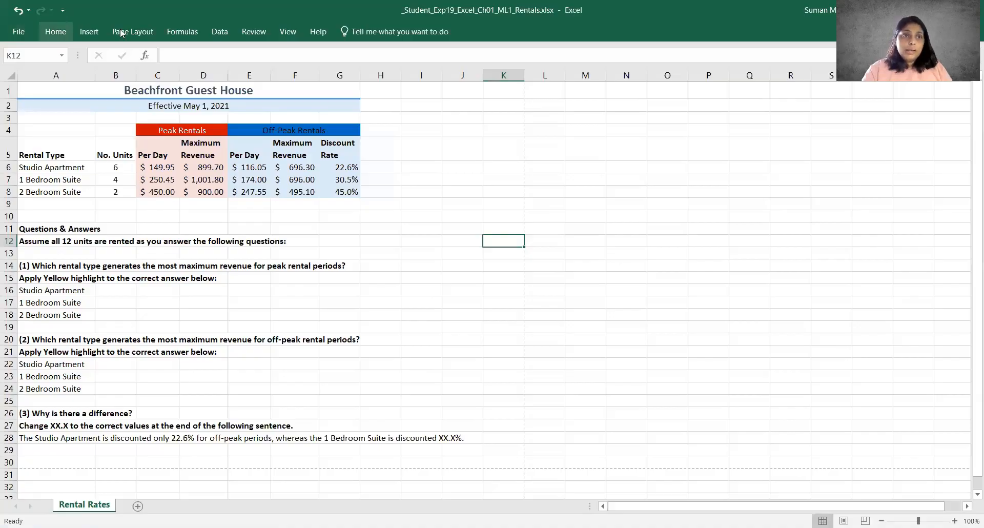
Step: Examine the footer and the header and footer tools in Page Layout view, and return the worksheet to Normal view
{"action": "left_click", "coordinate": [95, 32]}
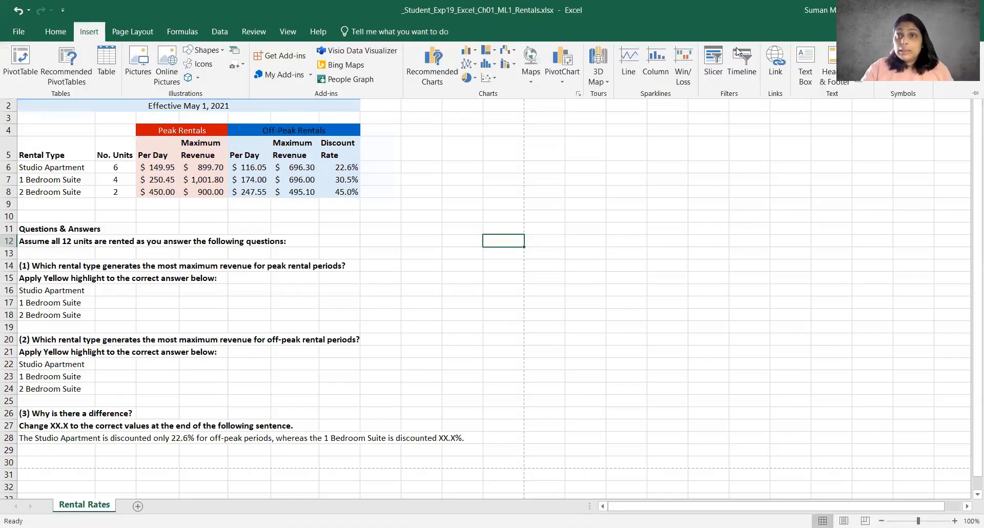
{"action": "left_click", "coordinate": [833, 82]}
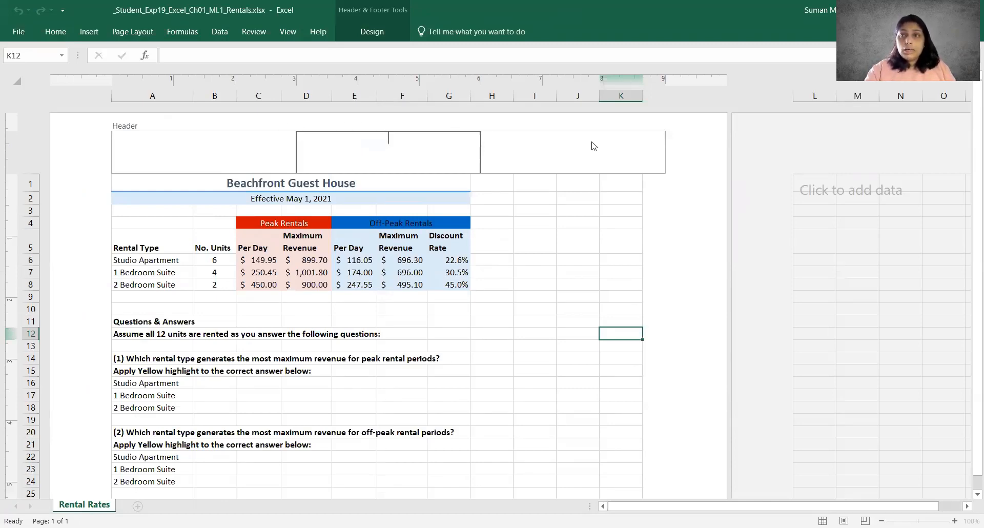
{"action": "scroll", "coordinate": [970, 304], "scroll_direction": "down", "scroll_amount": 3}
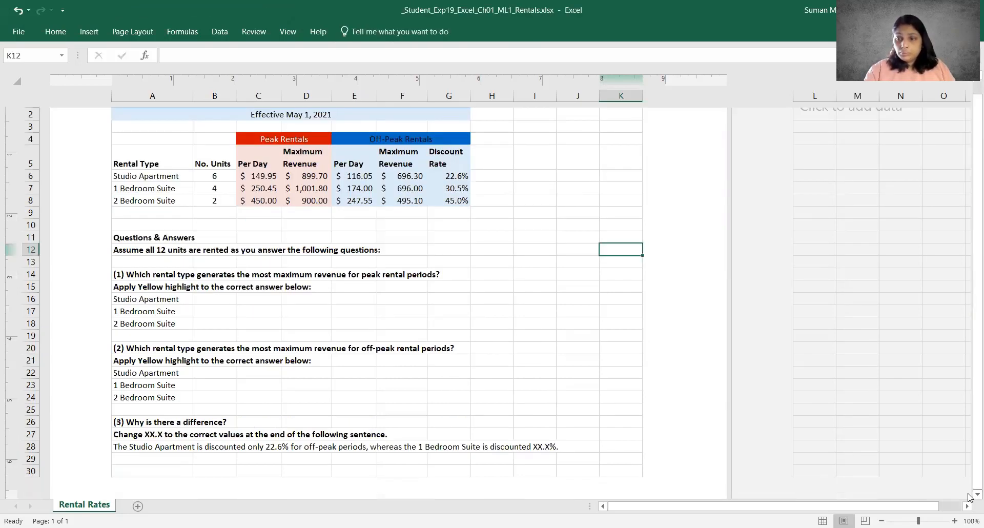
{"action": "scroll", "coordinate": [968, 494], "scroll_direction": "down", "scroll_amount": 3}
{"action": "scroll", "coordinate": [968, 495], "scroll_direction": "down", "scroll_amount": 3}
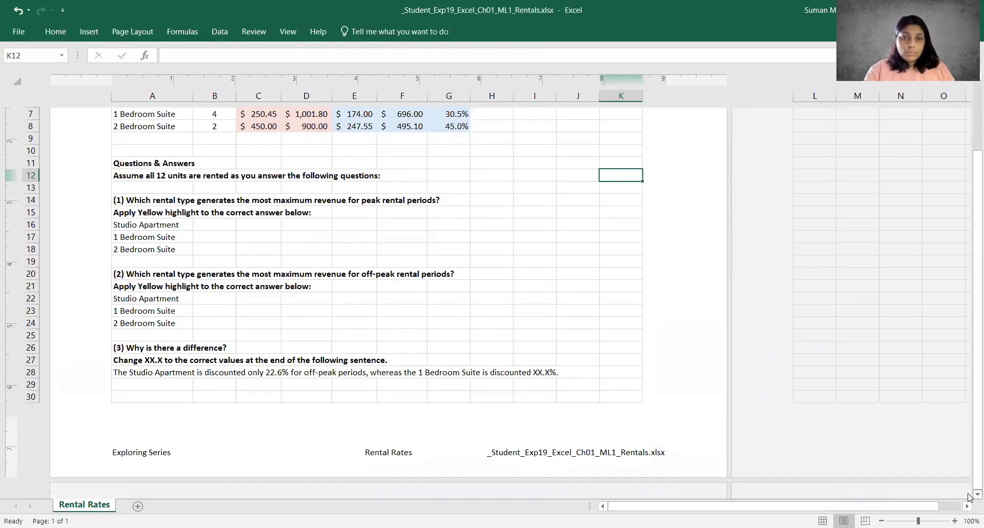
{"action": "scroll", "coordinate": [427, 394], "scroll_direction": "right", "scroll_amount": 3}
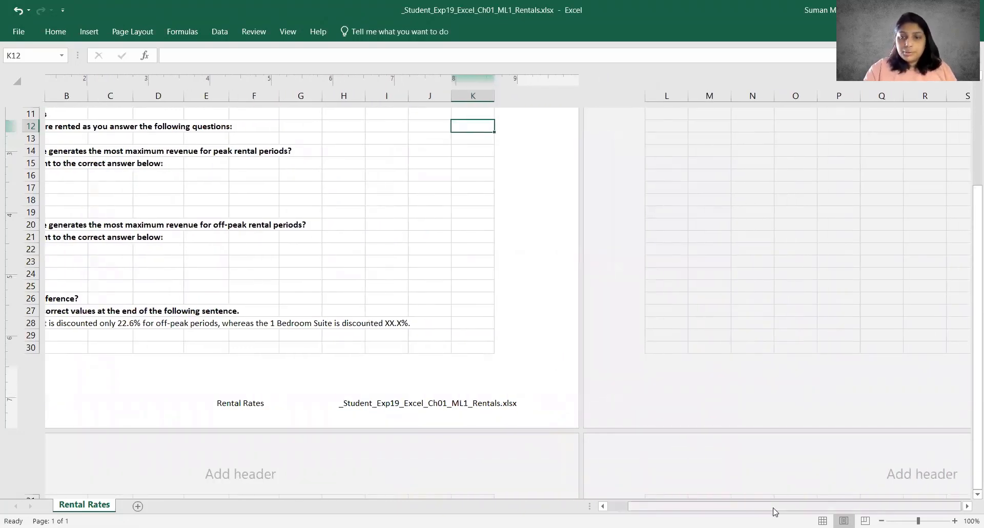
{"action": "left_click_drag", "start_coordinate": [772, 506], "coordinate": [753, 506]}
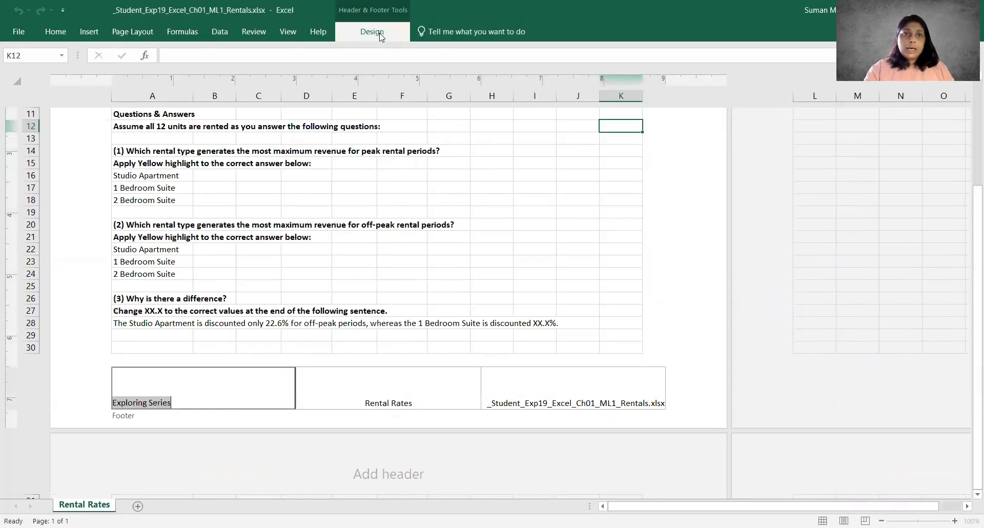
{"action": "left_click", "coordinate": [379, 35]}
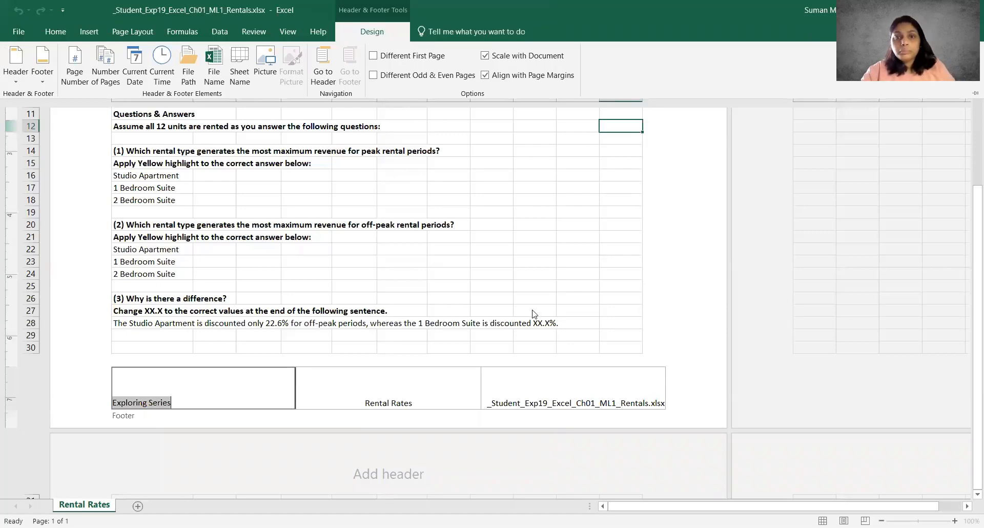
{"action": "left_click", "coordinate": [492, 225]}
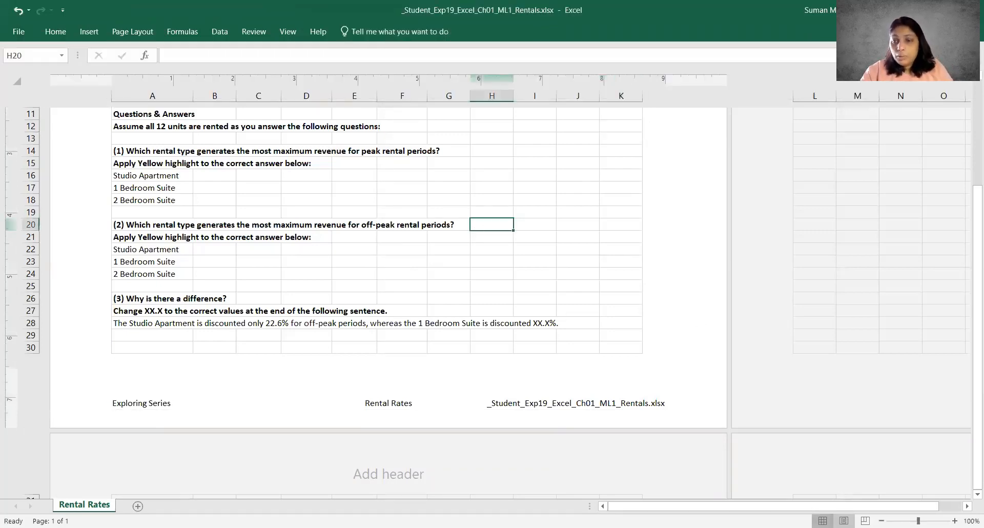
{"action": "left_click", "coordinate": [822, 520]}
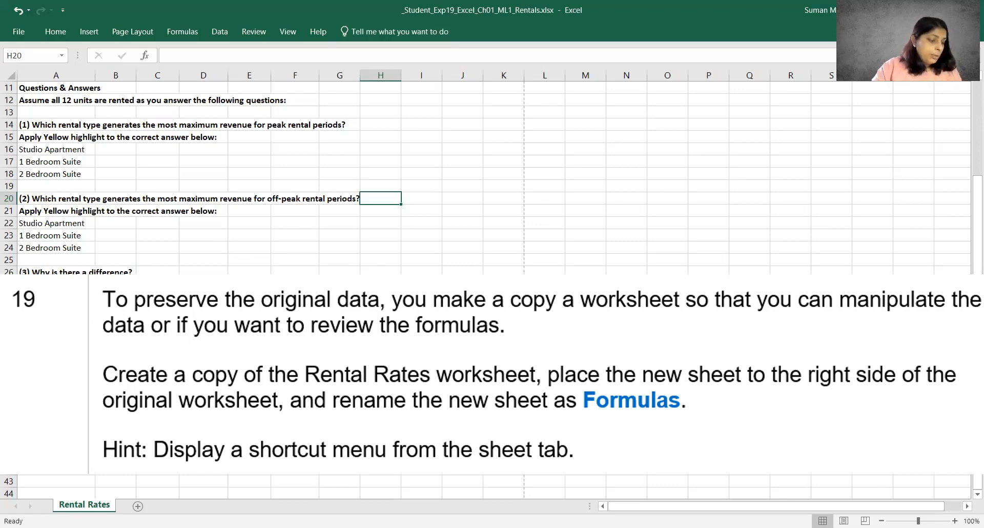
Step: Create a copy of the Rental Rates worksheet and place it at the end of the workbook
{"action": "right_click", "coordinate": [105, 506]}
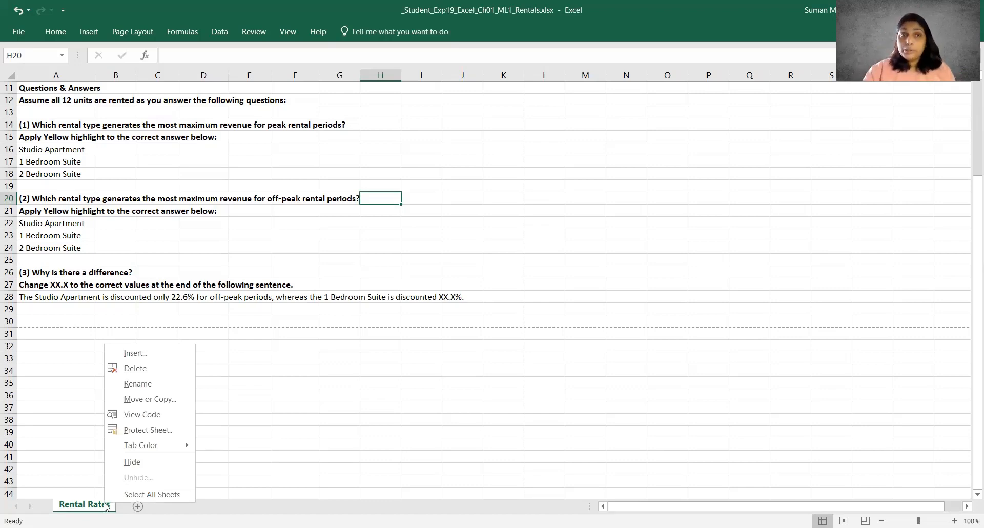
{"action": "left_click", "coordinate": [154, 400]}
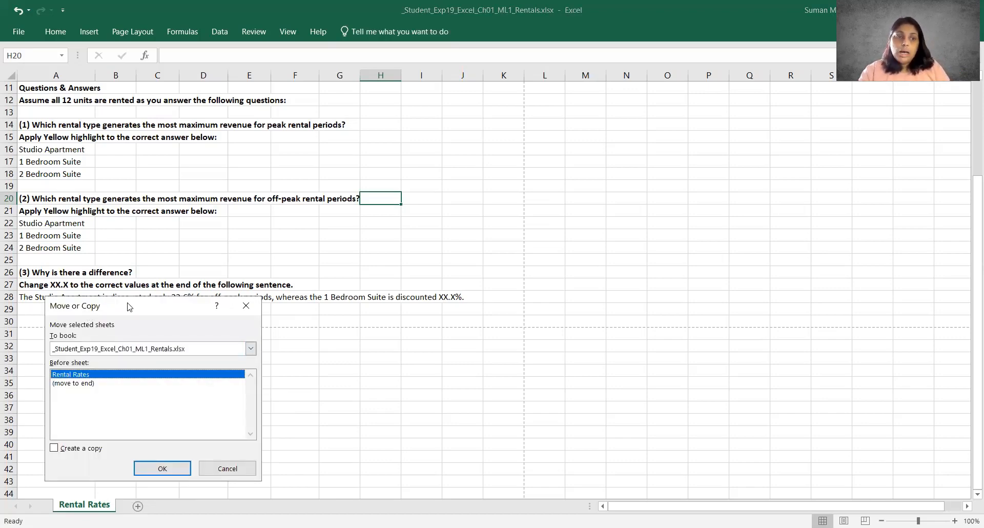
{"action": "left_click_drag", "start_coordinate": [128, 306], "coordinate": [216, 272]}
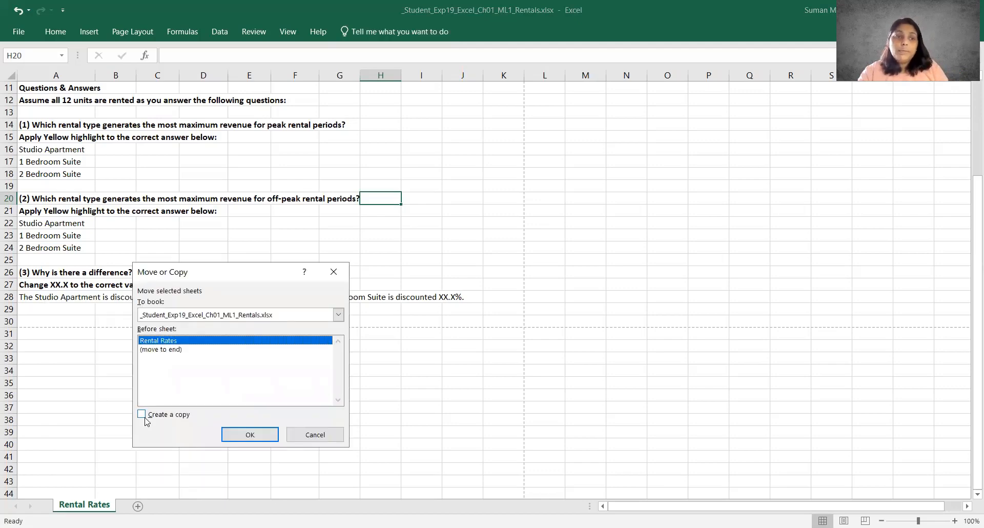
{"action": "left_click", "coordinate": [143, 415]}
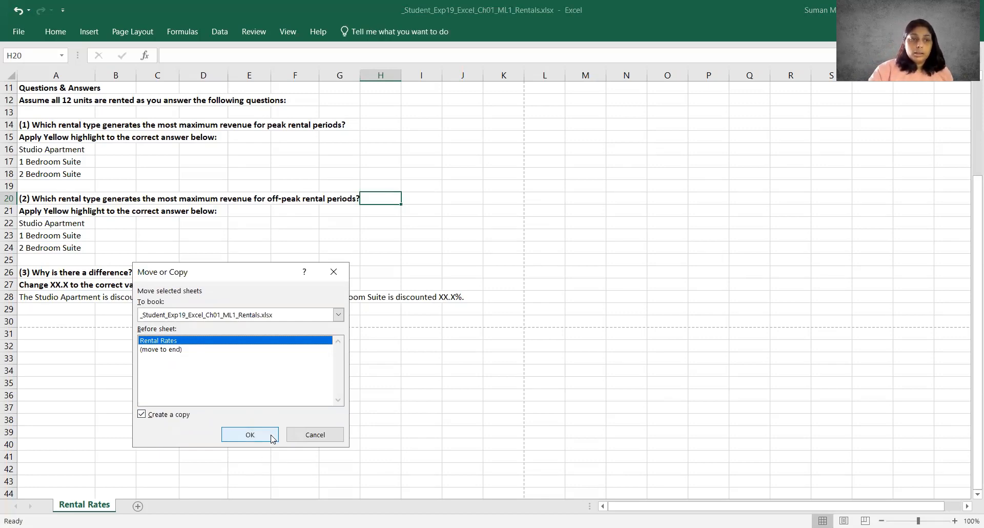
{"action": "left_click", "coordinate": [178, 352]}
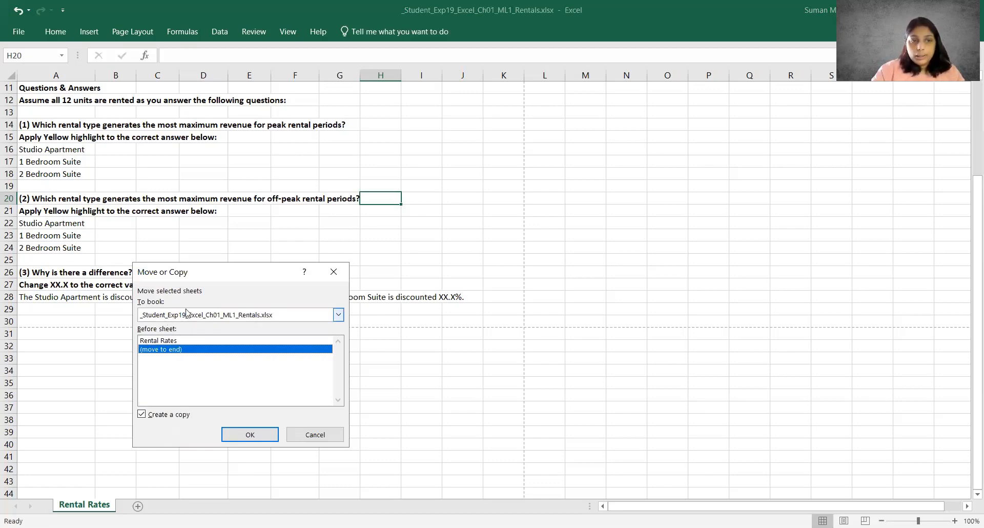
{"action": "left_click", "coordinate": [249, 436]}
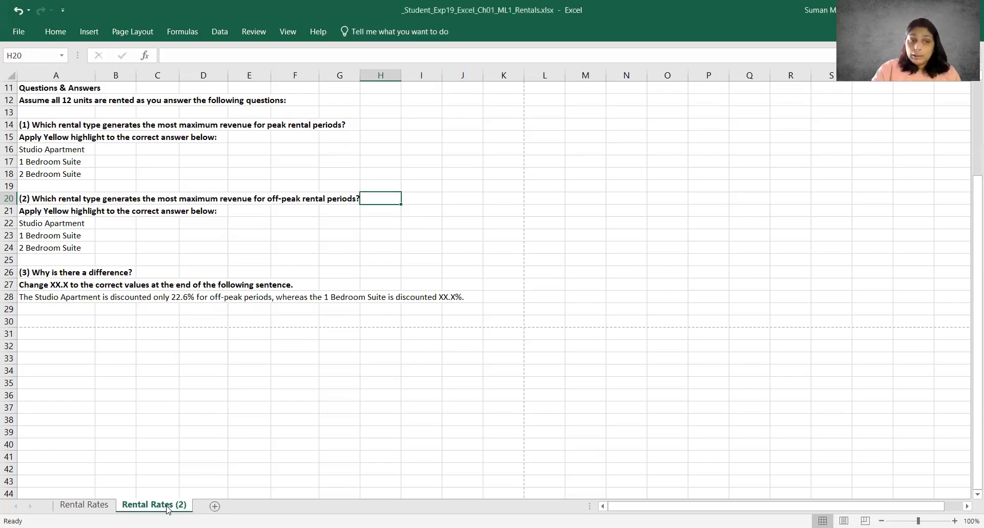
Step: Rename the copied worksheet as Formulas
{"action": "right_click", "coordinate": [168, 507]}
{"action": "left_click", "coordinate": [222, 386]}
{"action": "type", "text": "F"}
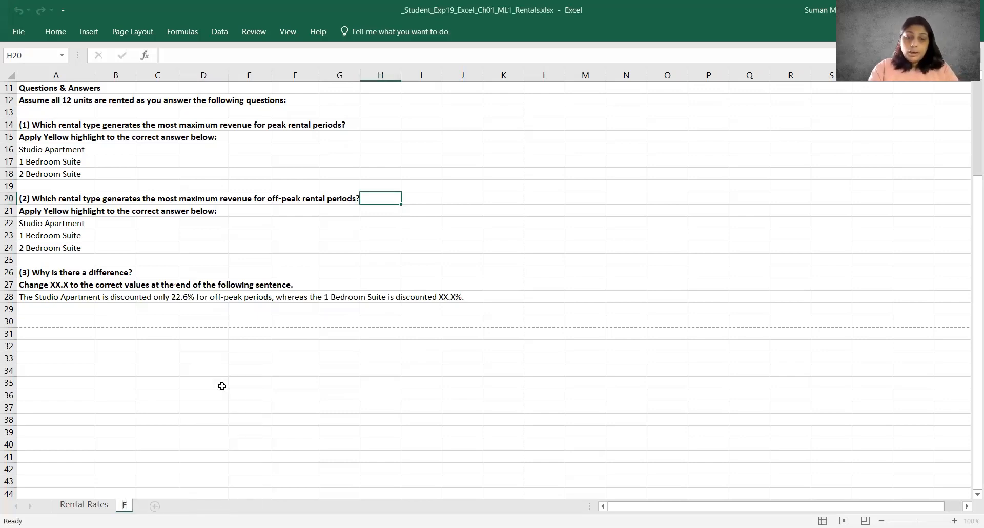
{"action": "type", "text": "ormulsa"}
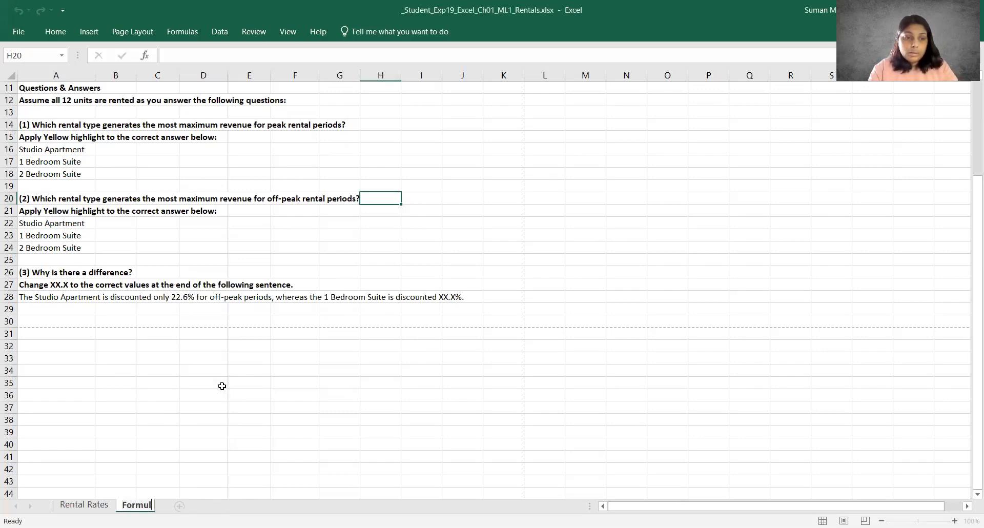
{"action": "key", "text": "BackSpace"}
{"action": "key", "text": "BackSpace"}
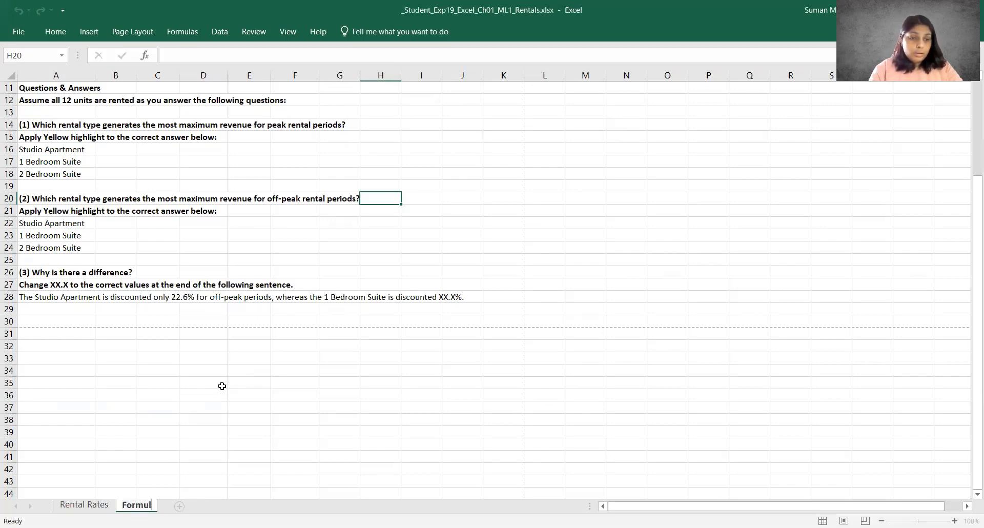
{"action": "type", "text": "as"}
{"action": "key", "text": "Return"}
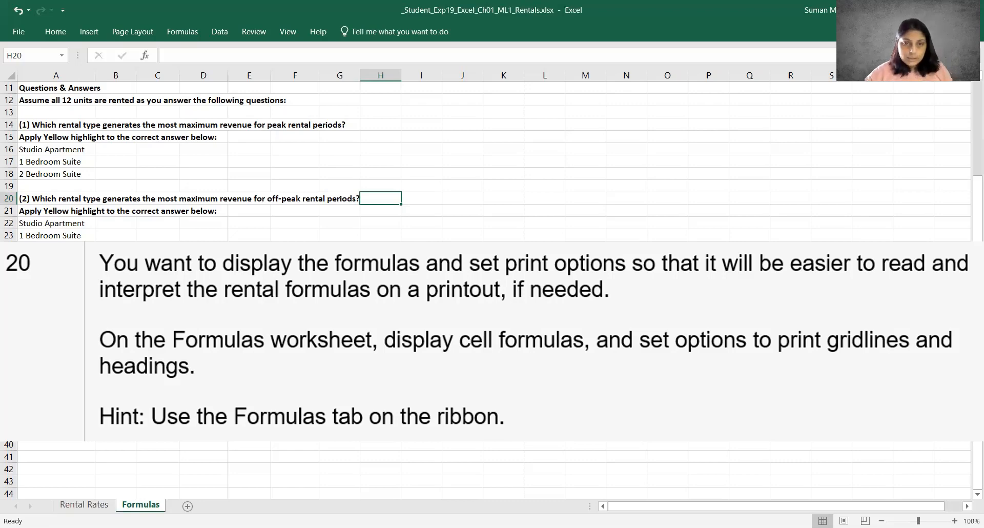
Step: Display the cell formulas on the Formulas worksheet and go to the start of the sheet
{"action": "left_click", "coordinate": [184, 32]}
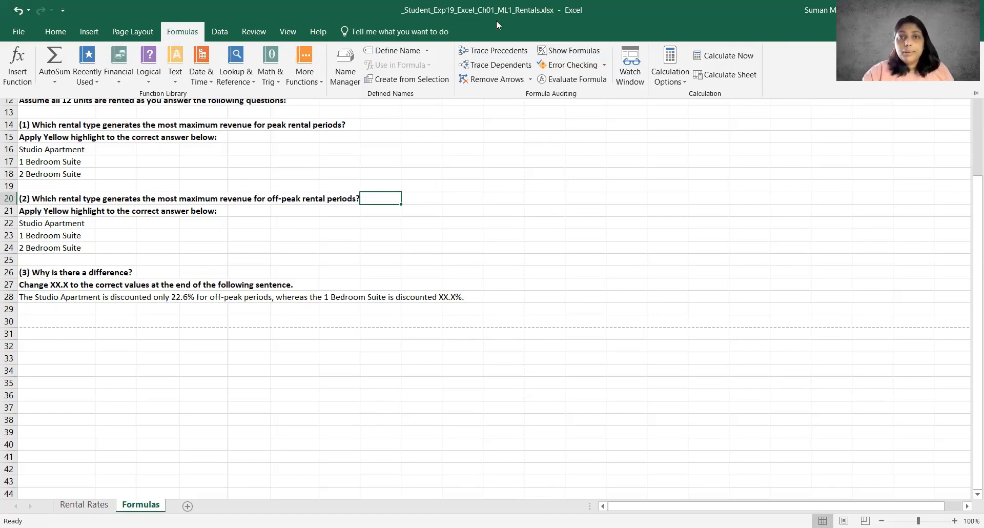
{"action": "left_click", "coordinate": [561, 57]}
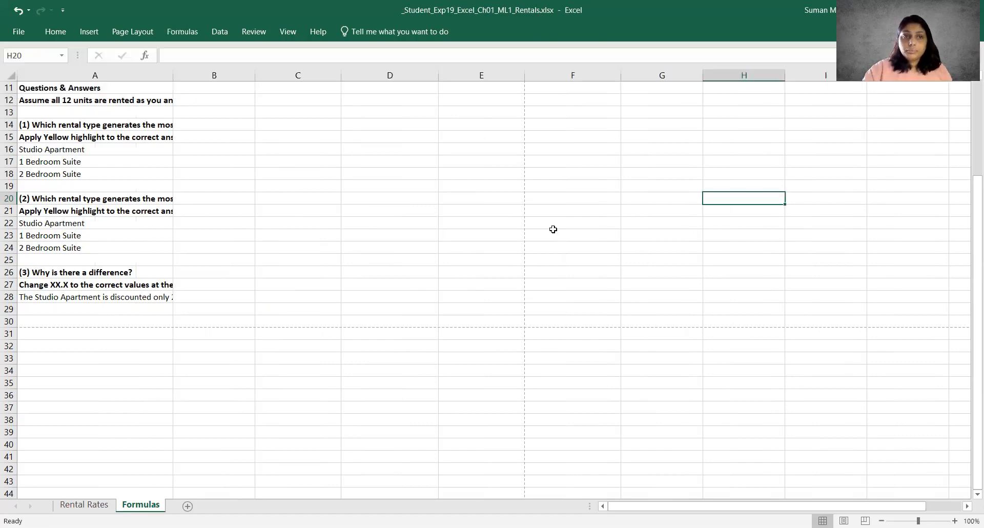
{"action": "key", "text": "ctrl+Up"}
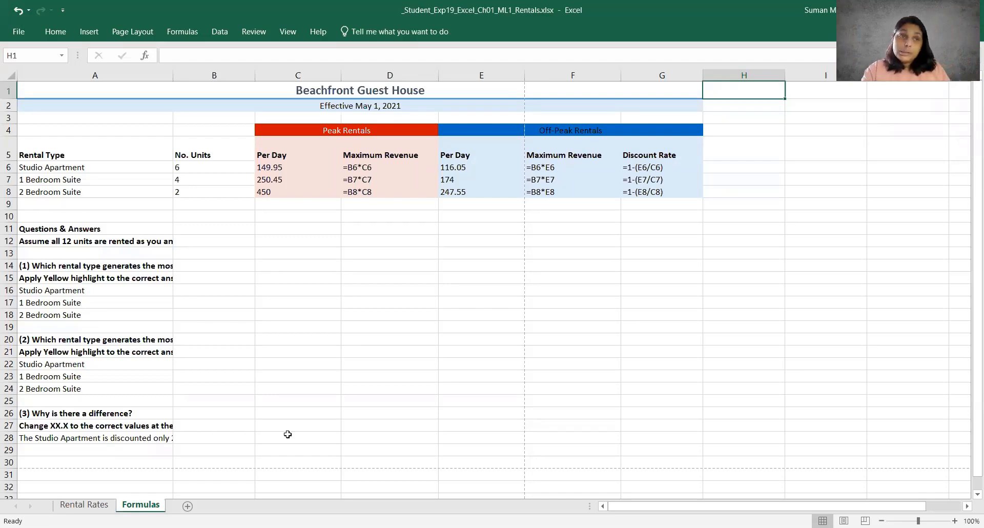
Step: Check the print preview of the Formulas worksheet for gridlines and headings, and return to the worksheet
{"action": "key", "text": "alt+f"}
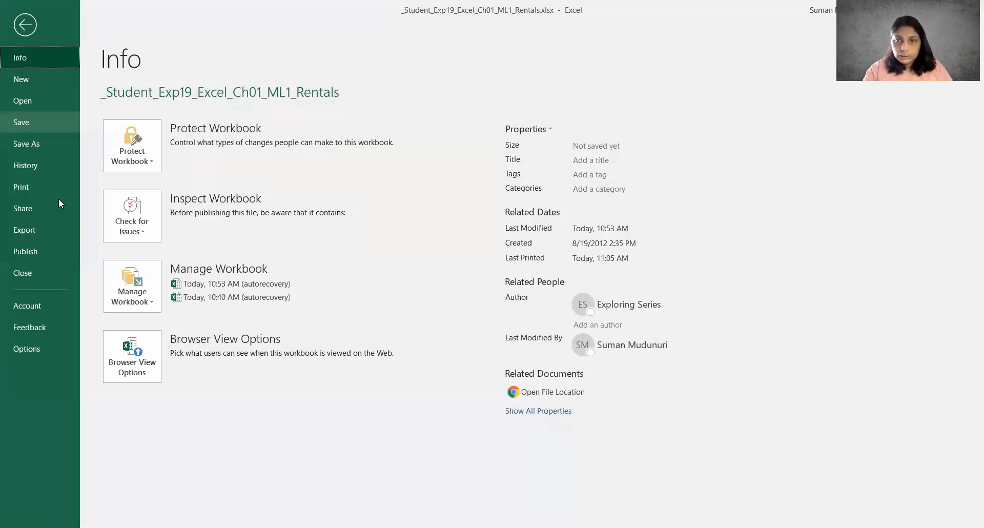
{"action": "key", "text": "ctrl+p"}
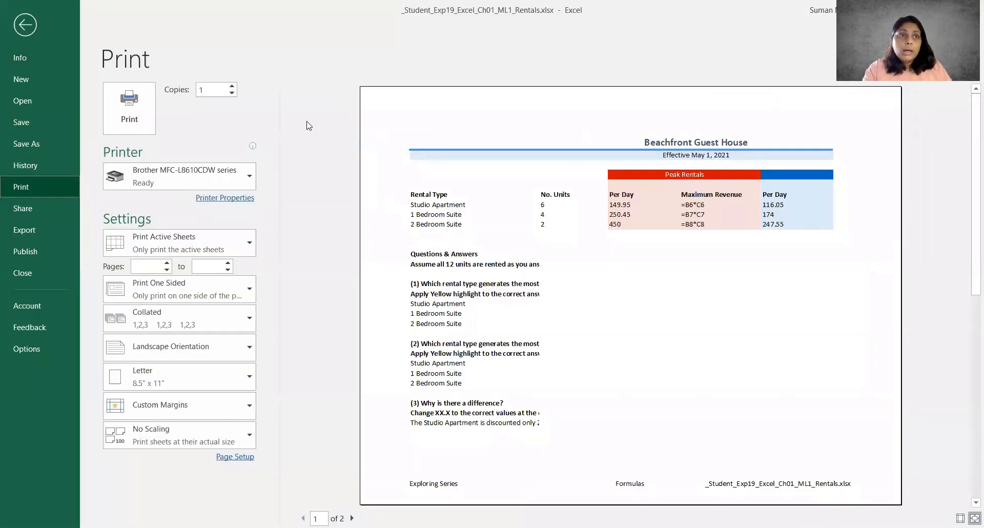
{"action": "left_click", "coordinate": [25, 24]}
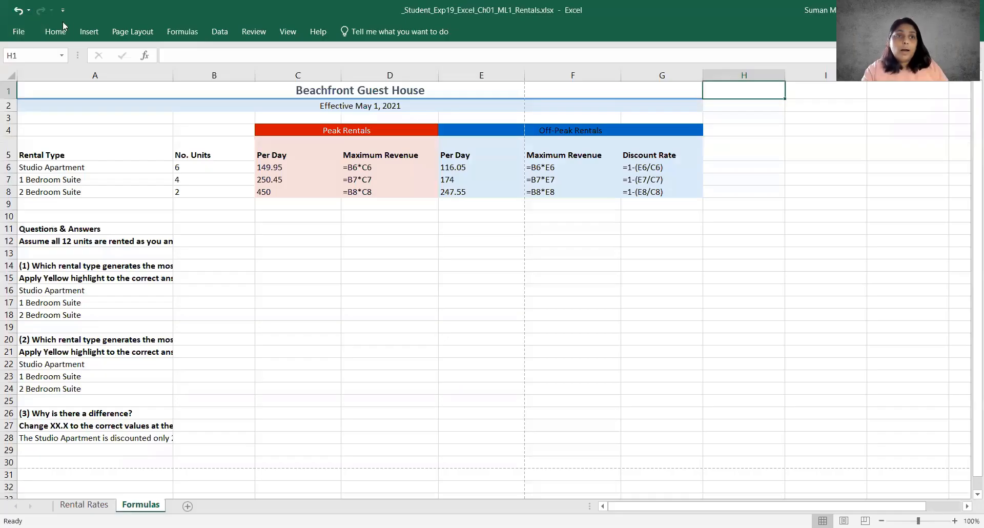
Step: Turn on printing of both row and column headings and gridlines for the Formulas worksheet
{"action": "left_click", "coordinate": [136, 36]}
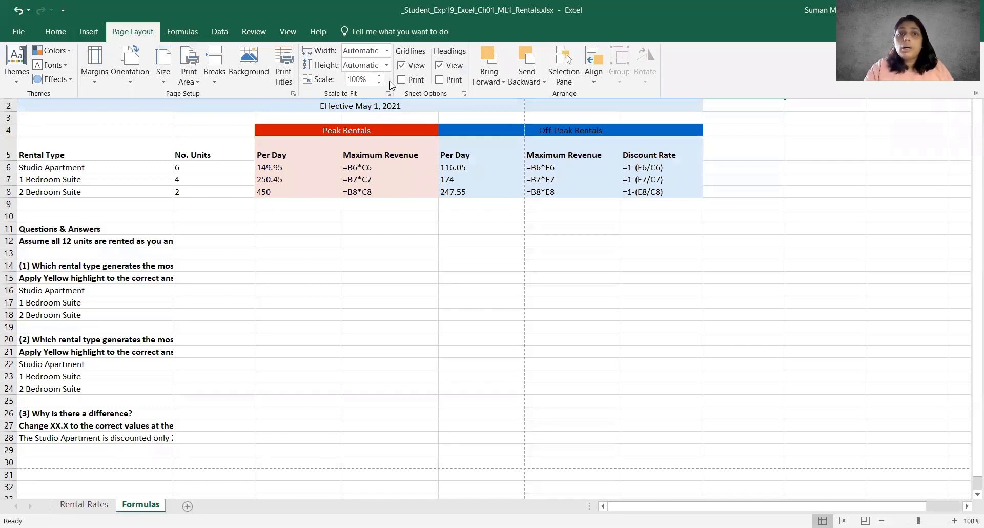
{"action": "left_click", "coordinate": [439, 80]}
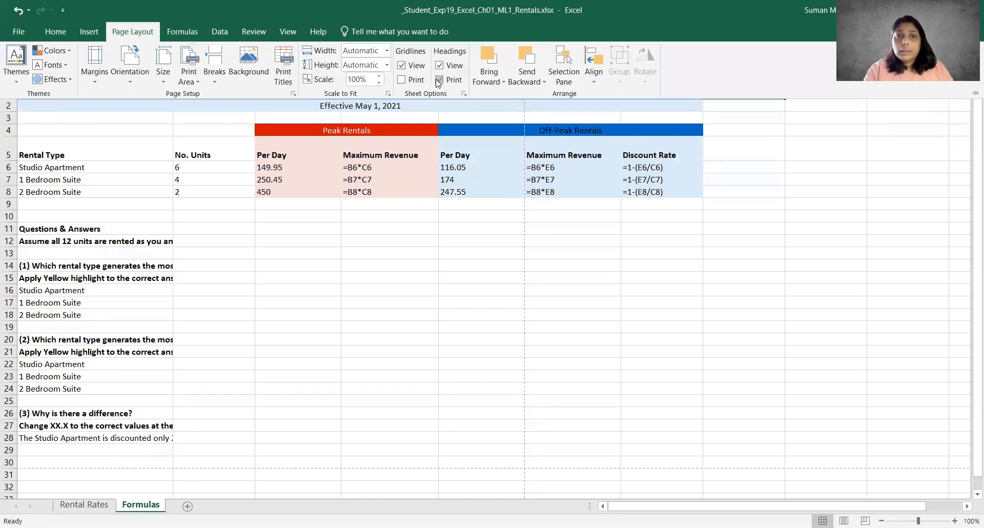
{"action": "left_click", "coordinate": [401, 80]}
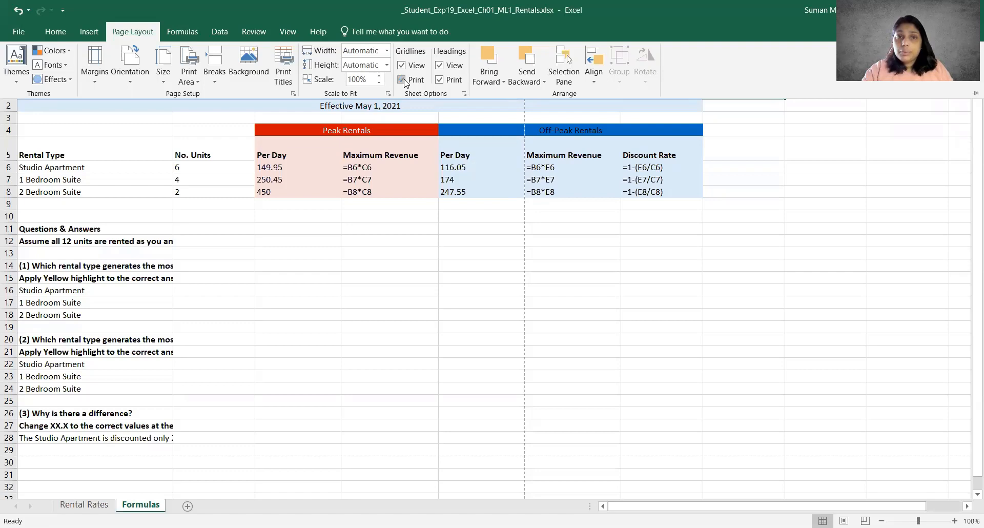
Step: Review how the gridlines and headings print on the Formulas worksheet in the print preview, and return to the worksheet
{"action": "left_click", "coordinate": [18, 31]}
{"action": "left_click", "coordinate": [36, 183]}
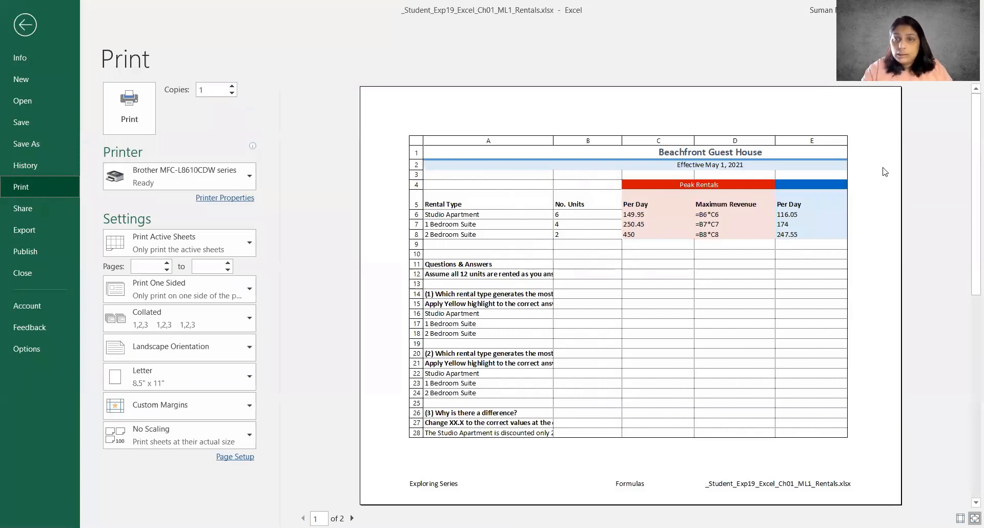
{"action": "left_click", "coordinate": [24, 25]}
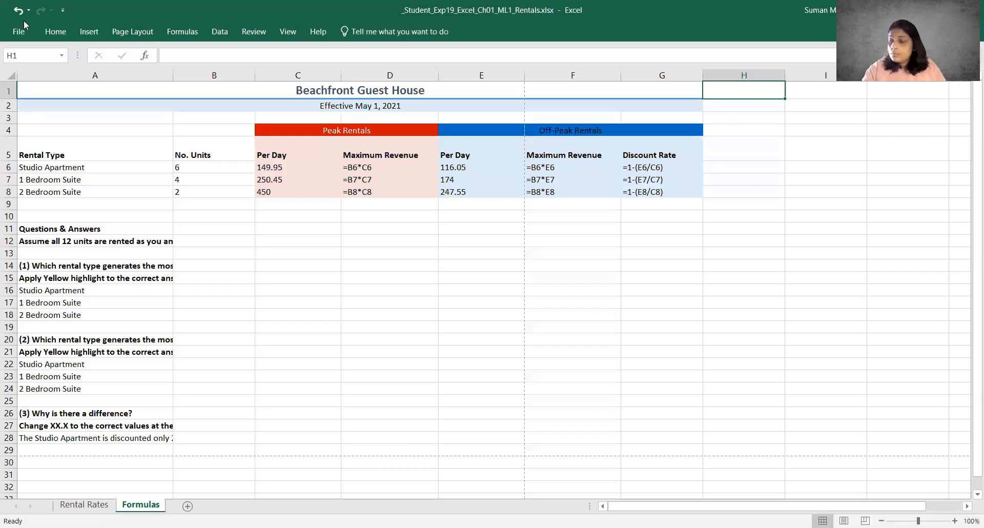